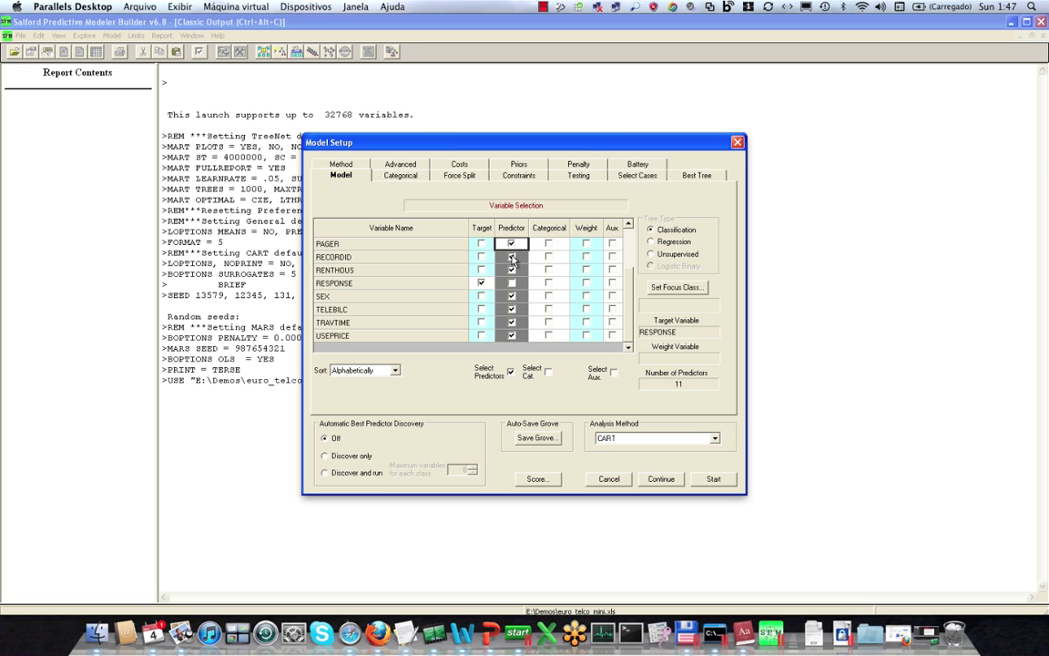
# Step: Exclude RECORDID from the predictors and mark CITY, MARITAL and the target RESPONSE as categorical
pyautogui.click(512, 257)
pyautogui.moveTo(629, 301); pyautogui.dragTo(628, 247)
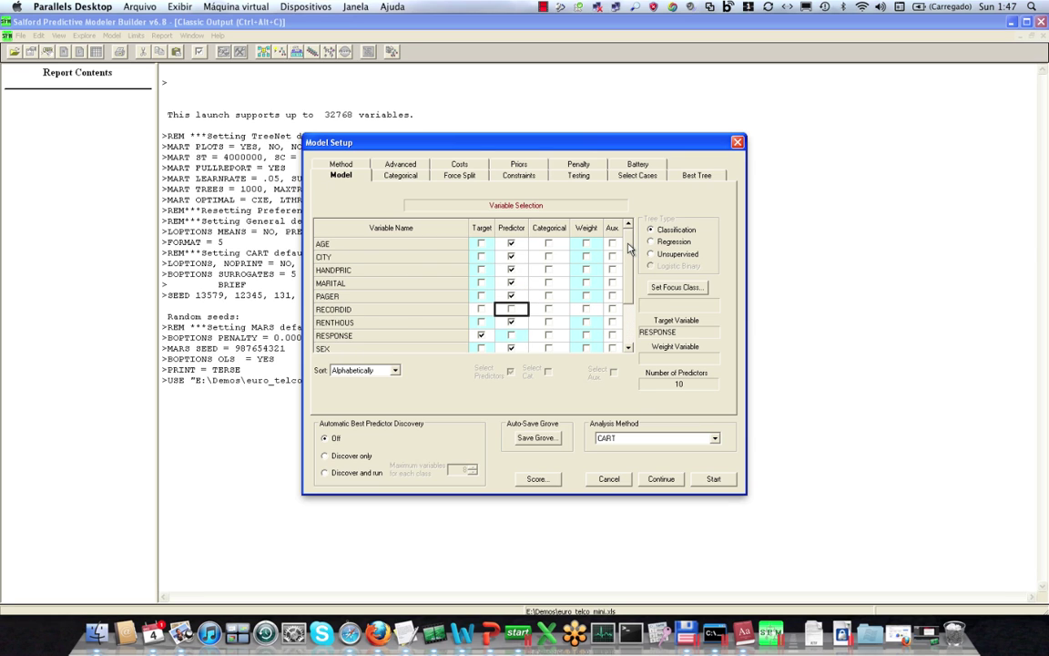
pyautogui.click(548, 258)
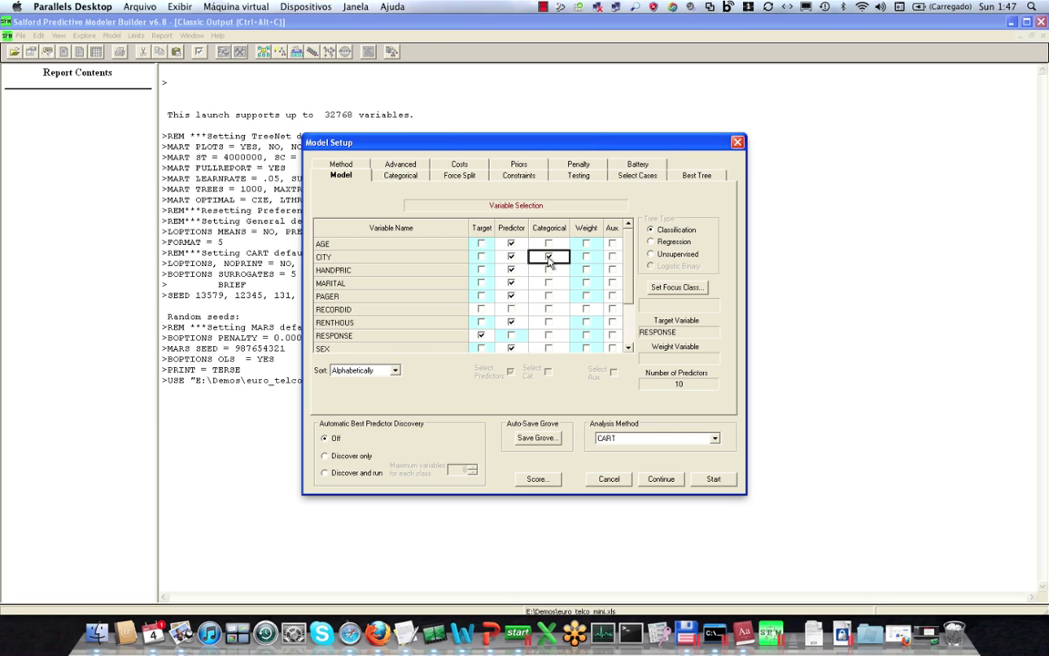
pyautogui.click(550, 285)
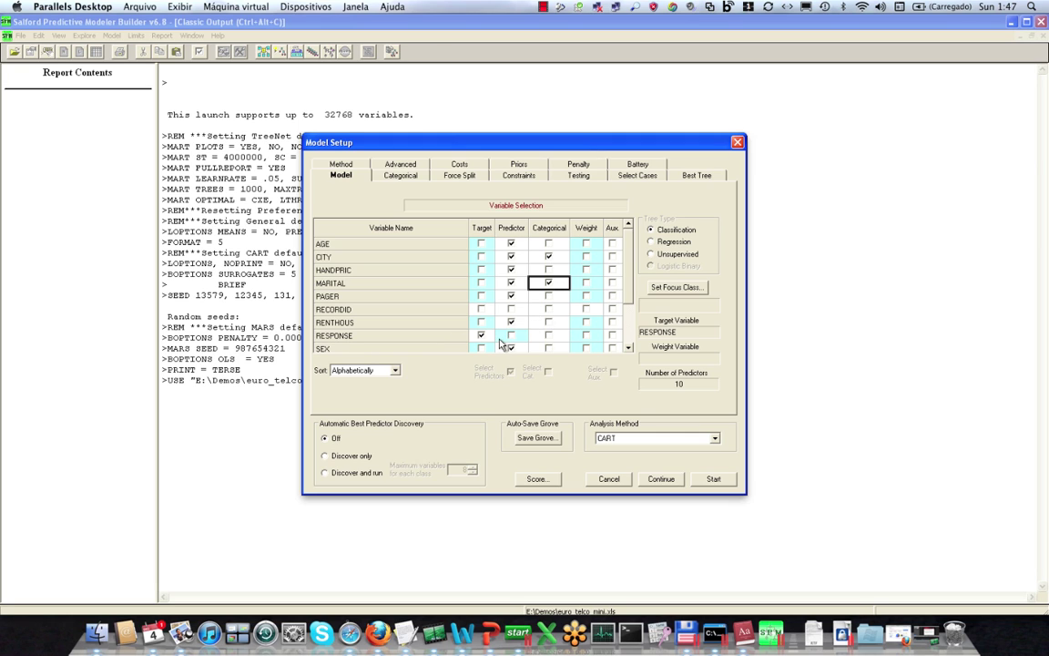
pyautogui.click(549, 337)
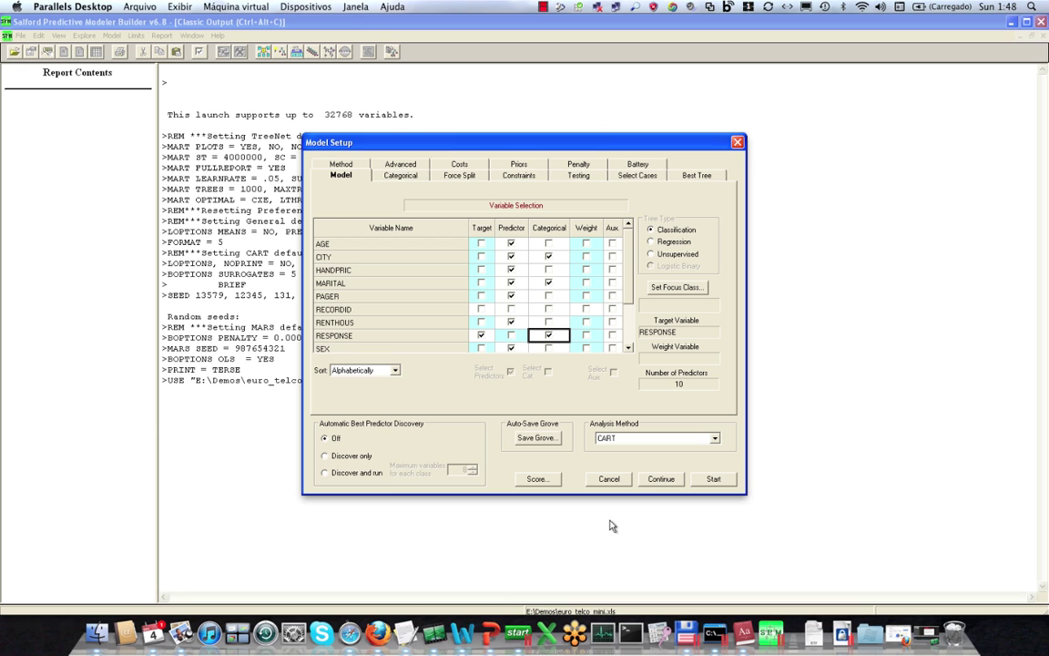
# Step: Build the CART classification model and select the 10-node tree on the relative cost curve
pyautogui.click(716, 485)
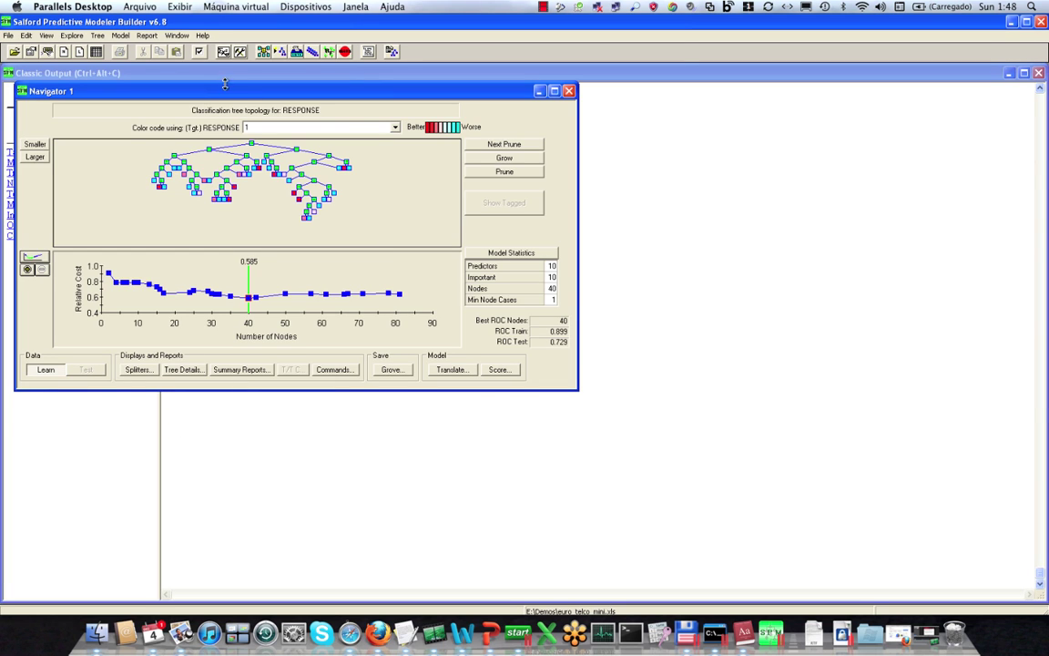
pyautogui.moveTo(230, 94); pyautogui.dragTo(436, 136)
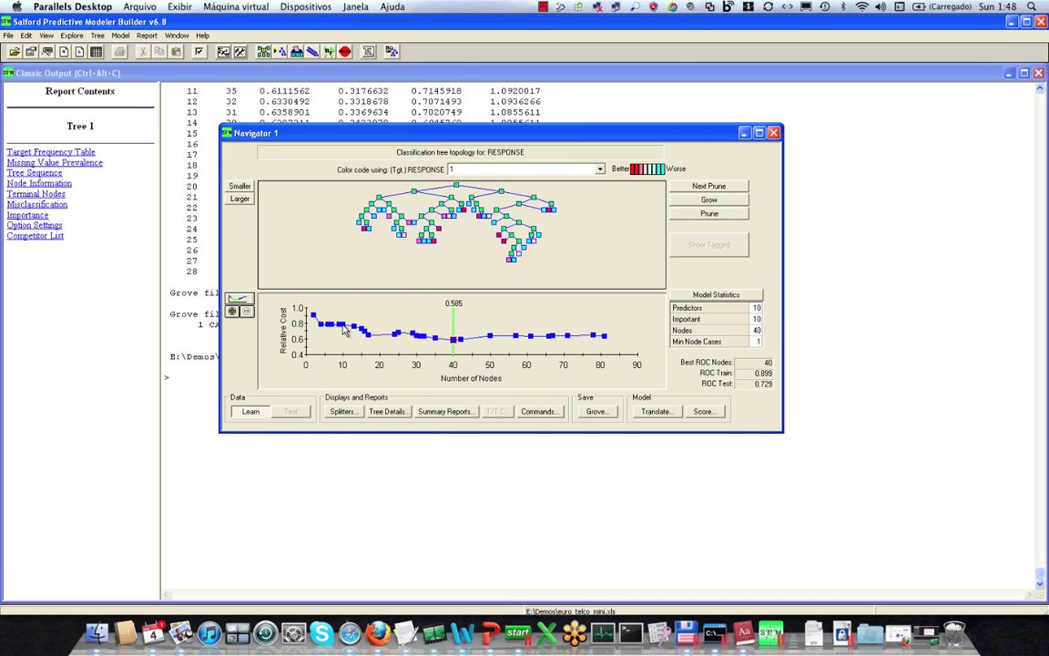
pyautogui.click(344, 331)
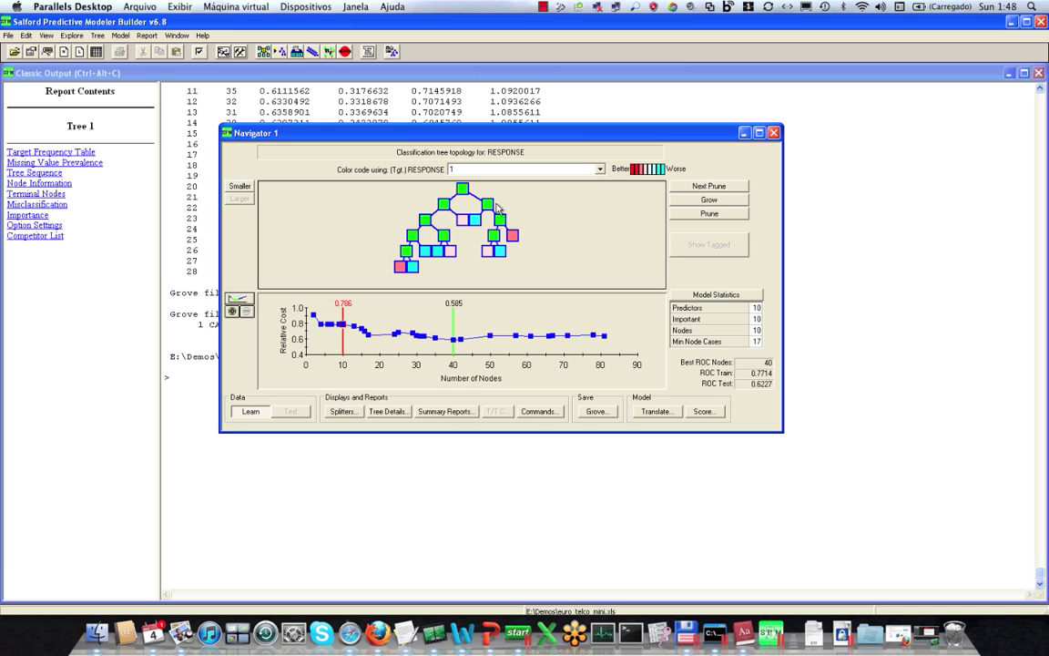
# Step: Examine the splits and class counts in the detailed diagram of the 10-node tree, and close the diagram
pyautogui.moveTo(492, 211)
pyautogui.click(388, 412)
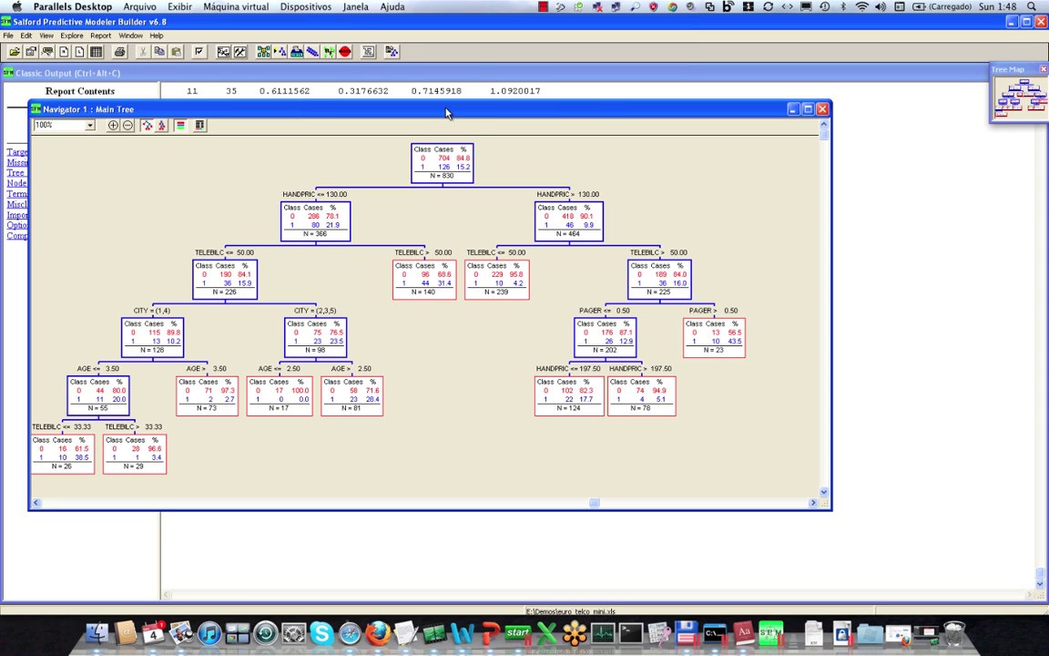
pyautogui.moveTo(407, 109); pyautogui.dragTo(416, 83)
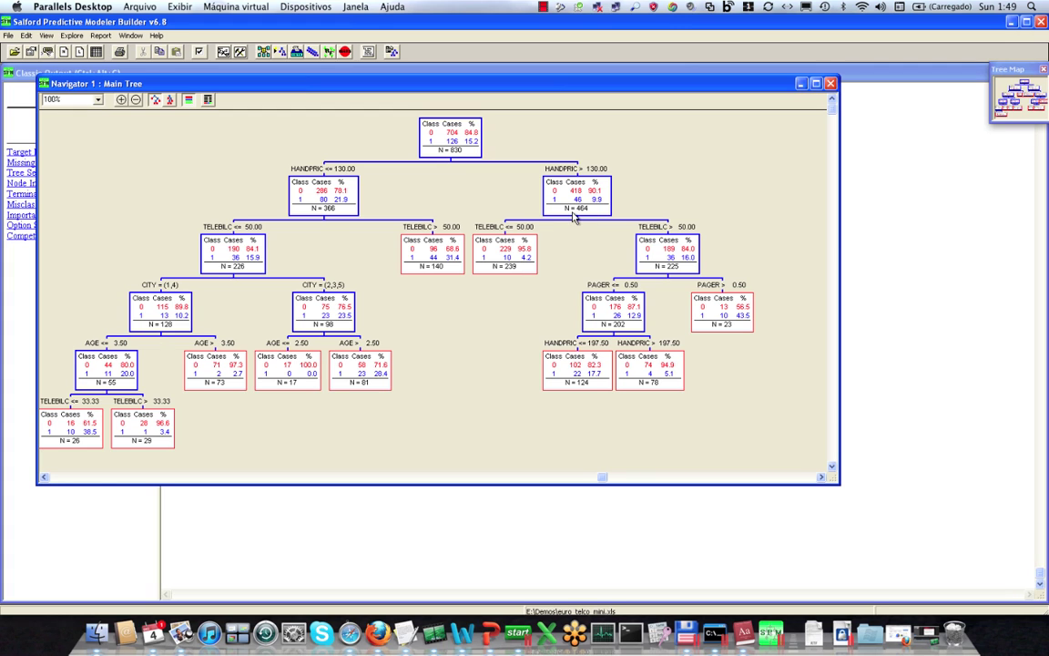
pyautogui.click(831, 85)
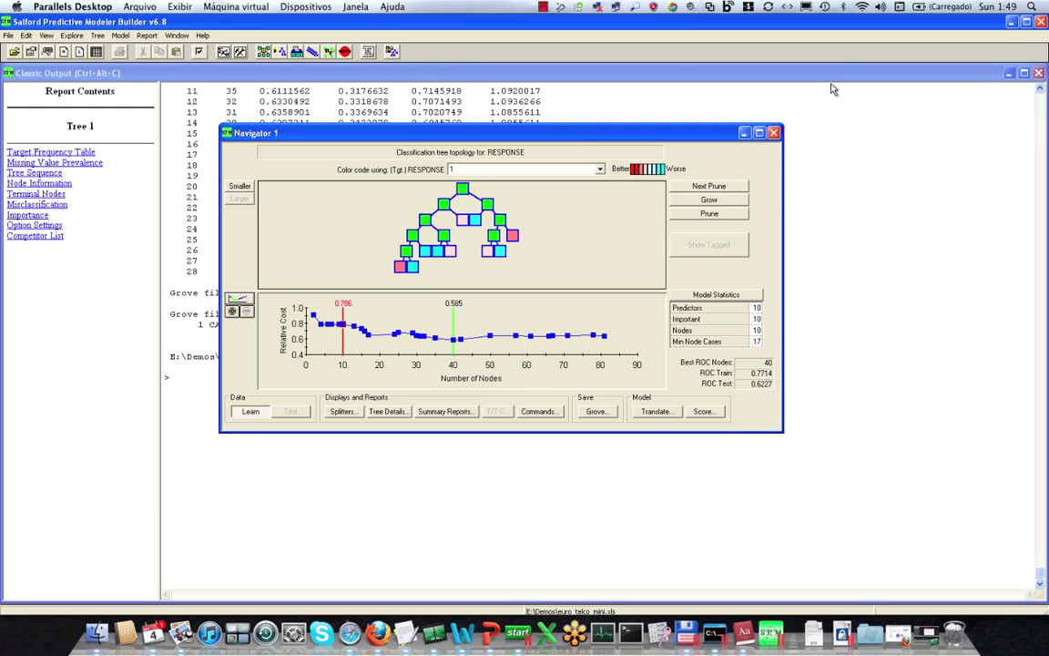
# Step: Open the report for the root's HANDPRIC > 130 child node and examine its competitors and surrogates alongside the tree
pyautogui.moveTo(489, 208)
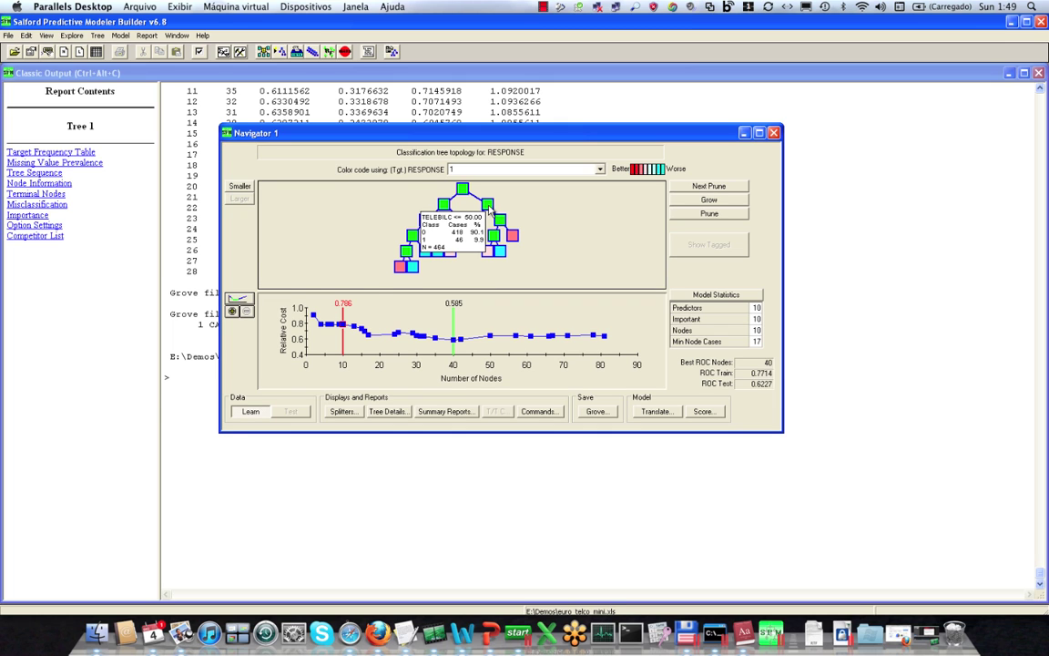
pyautogui.click(489, 208)
pyautogui.moveTo(422, 128); pyautogui.dragTo(645, 163)
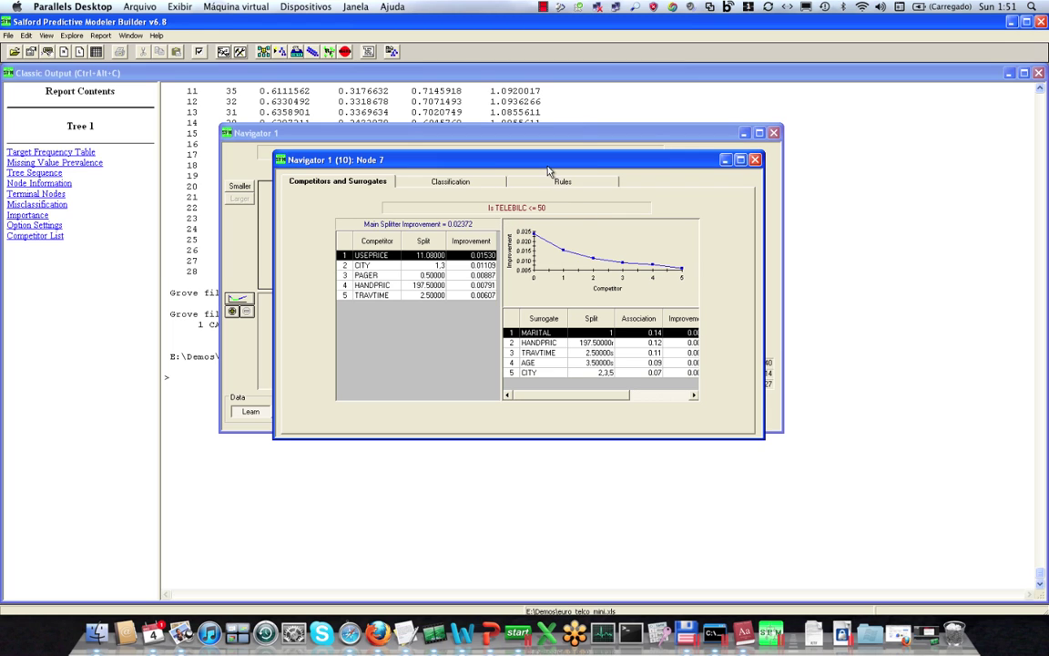
pyautogui.moveTo(550, 167); pyautogui.dragTo(550, 174)
pyautogui.moveTo(548, 253); pyautogui.dragTo(553, 362)
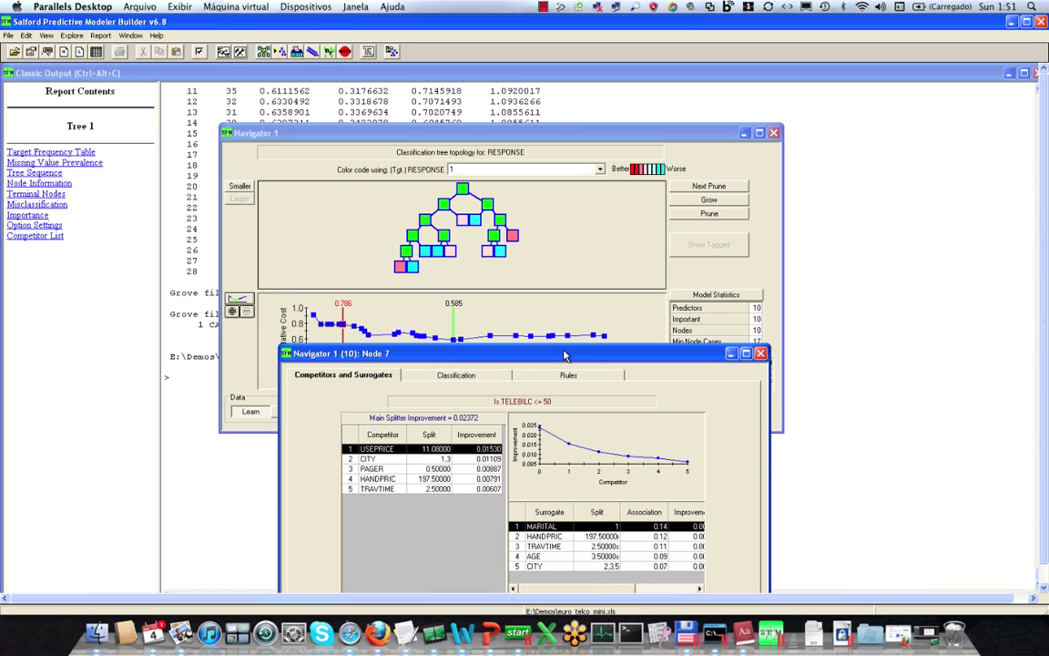
pyautogui.rightClick(565, 299)
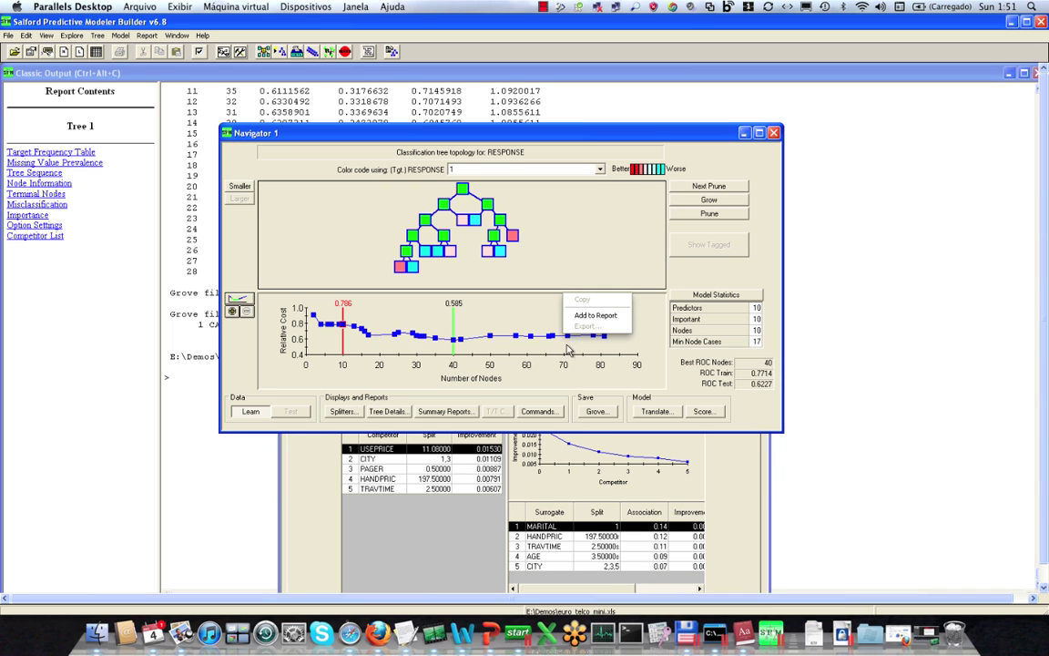
pyautogui.click(551, 435)
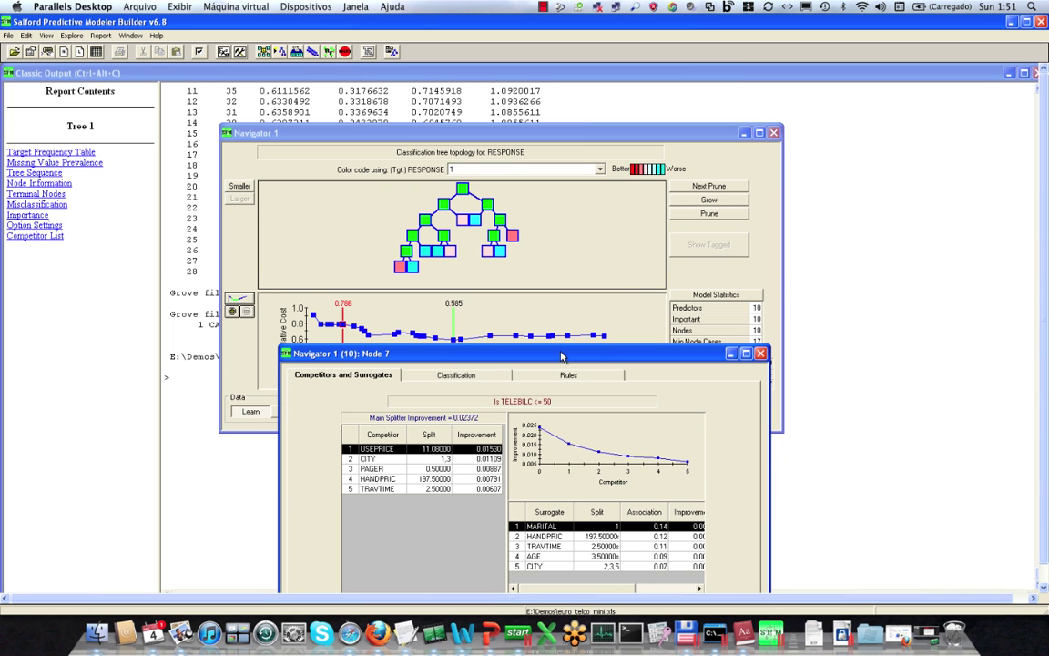
pyautogui.moveTo(562, 358); pyautogui.dragTo(573, 181)
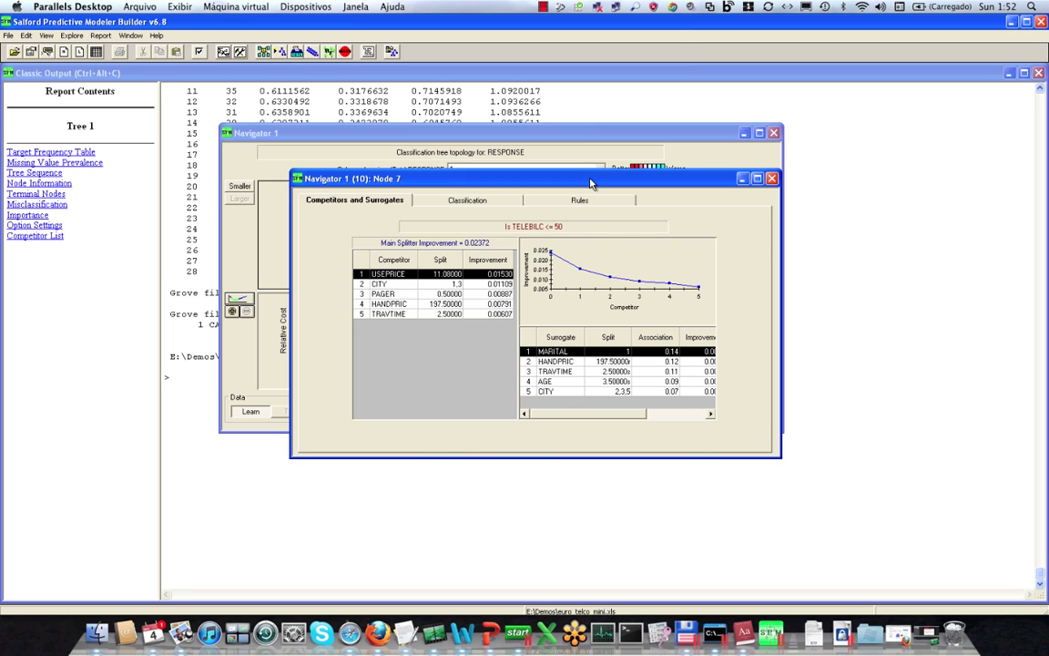
pyautogui.moveTo(590, 183); pyautogui.dragTo(557, 242)
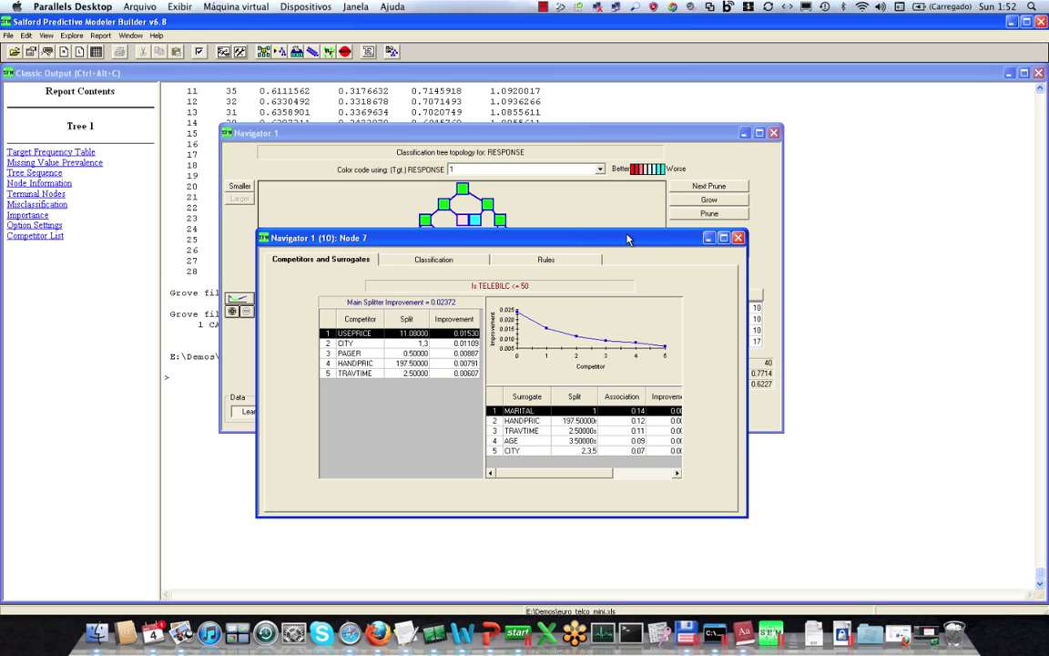
pyautogui.moveTo(628, 239); pyautogui.dragTo(772, 250)
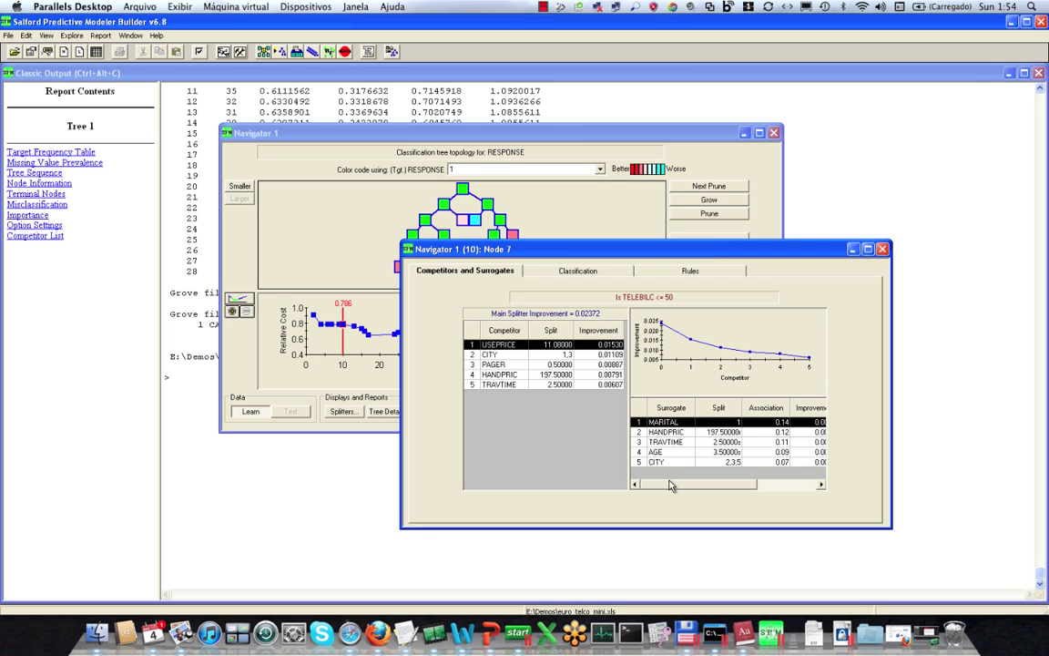
# Step: Switch to the PowerPoint presentation and advance to the "Surrogates and Direction" slide
pyautogui.click(492, 631)
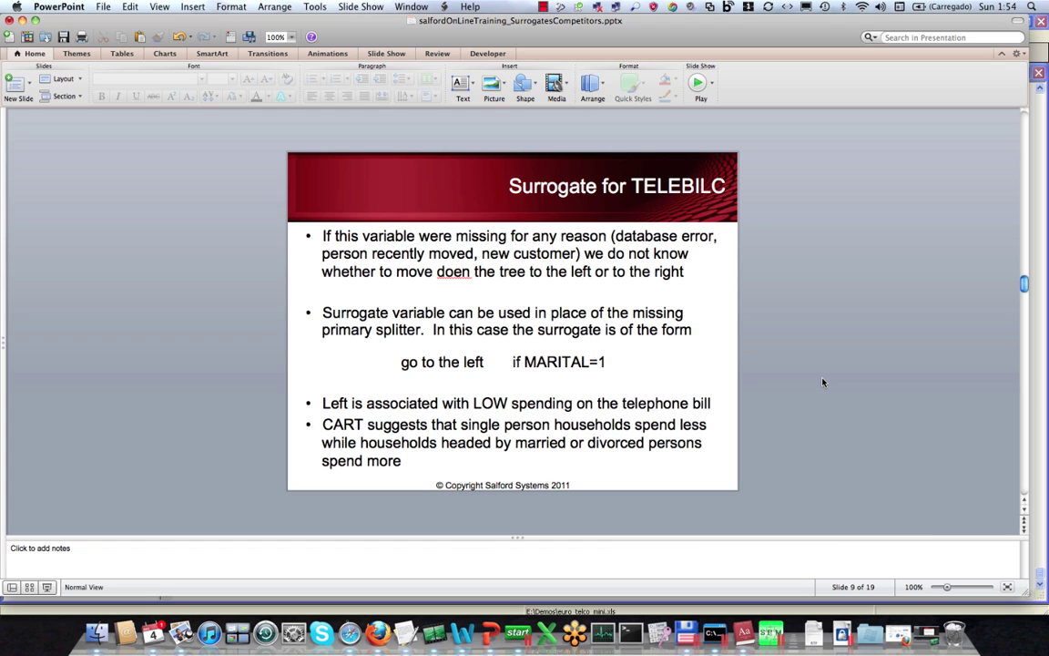
pyautogui.press('Down')
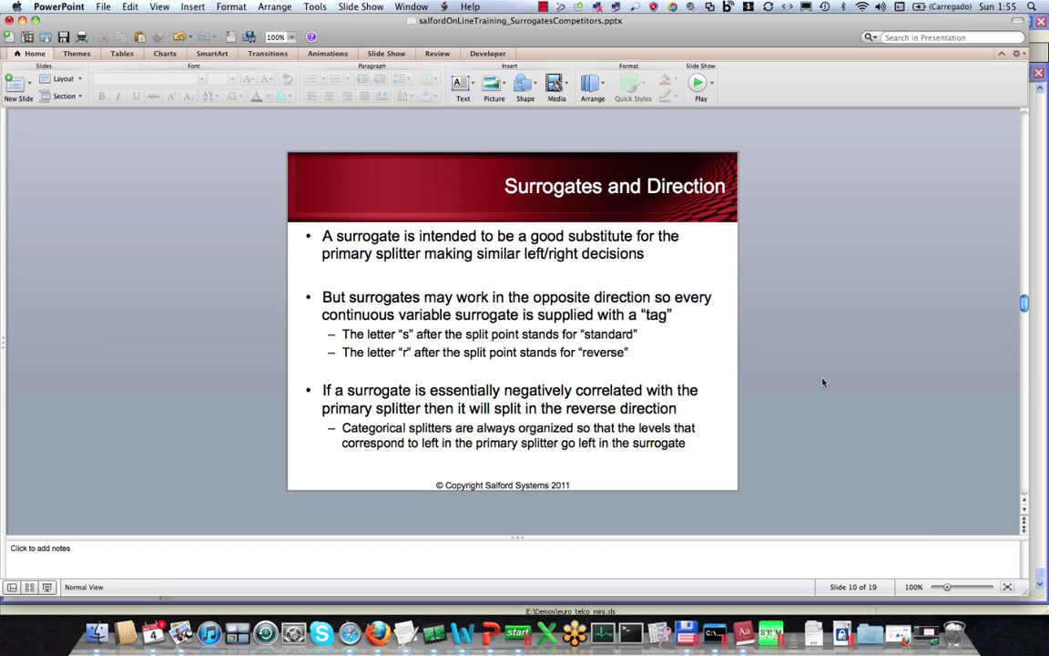
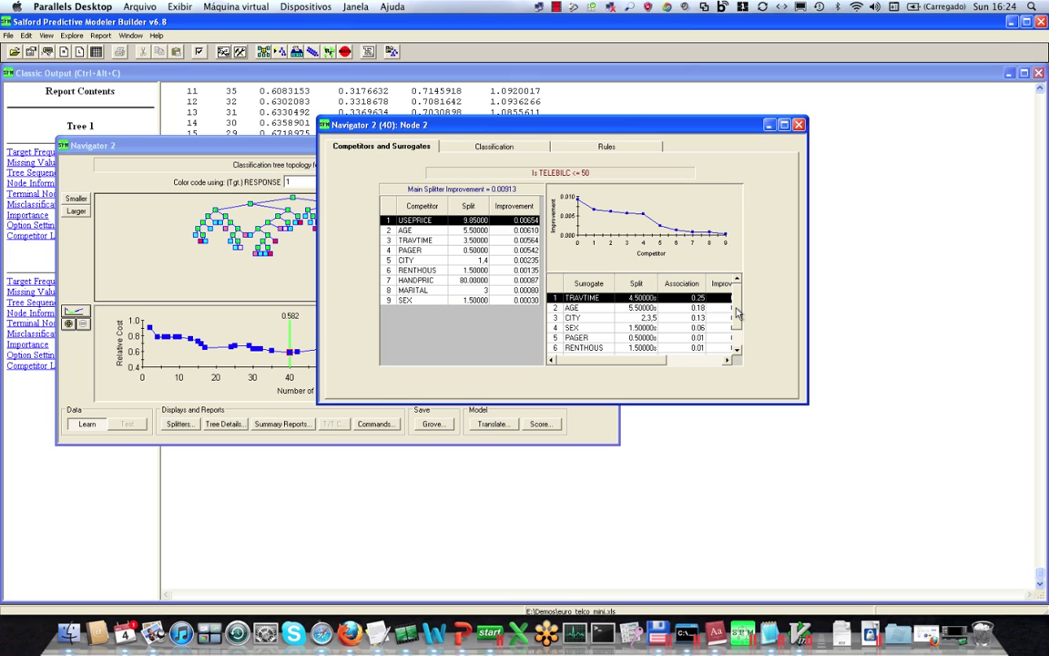
# Step: Review the complete surrogate list for the TELEBILC split in the Node 2 report of Navigator 2
pyautogui.moveTo(737, 312)
pyautogui.mouseDown()
pyautogui.moveTo(737, 334)
pyautogui.moveTo(734, 307)
pyautogui.mouseUp()
pyautogui.moveTo(738, 310); pyautogui.dragTo(739, 325)
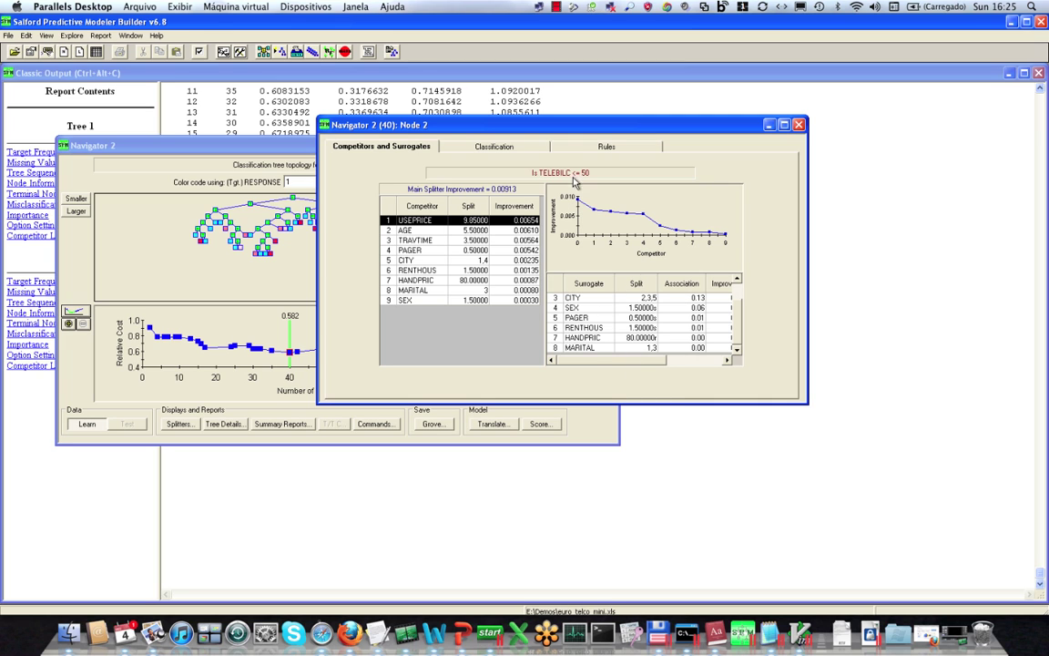
pyautogui.moveTo(516, 124); pyautogui.dragTo(547, 189)
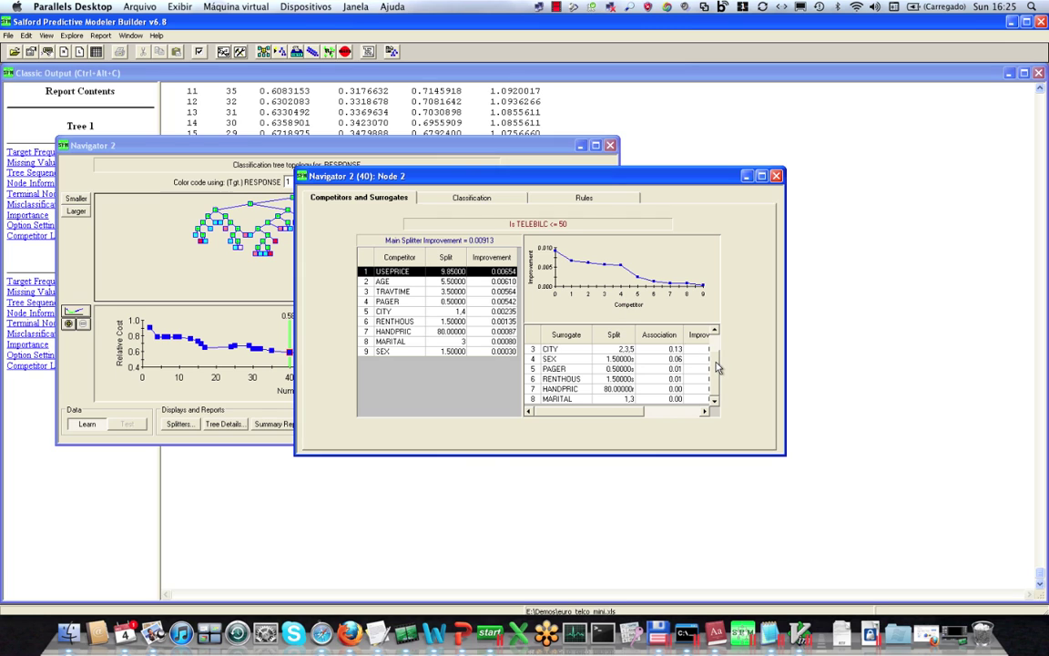
pyautogui.moveTo(717, 368); pyautogui.dragTo(717, 351)
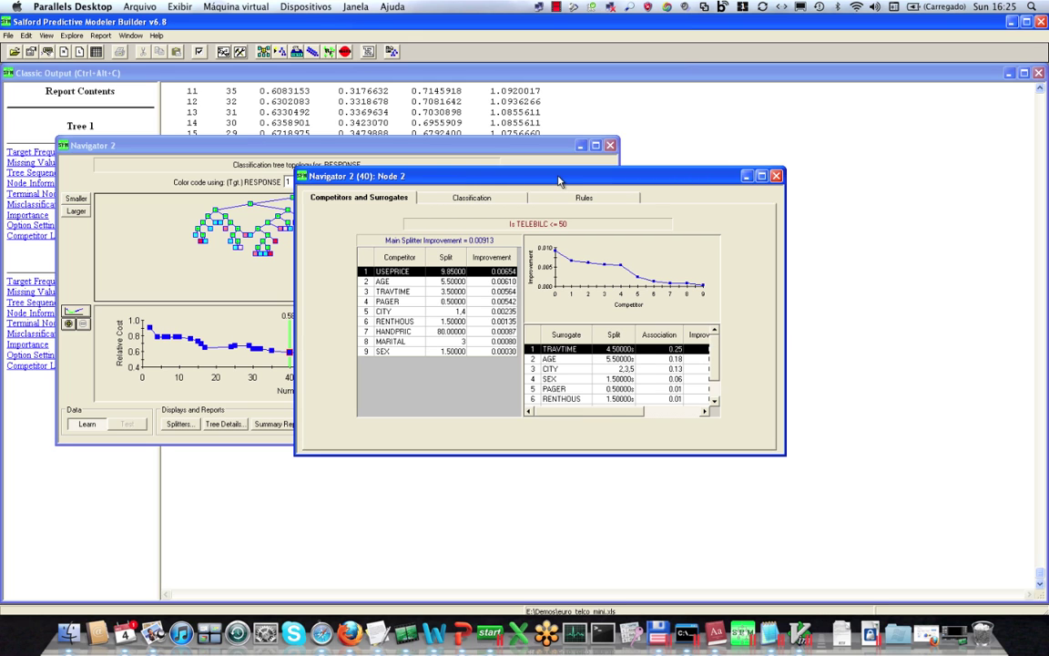
# Step: Locate Node 2 in the Navigator 2 tree topology and bring its competitors and surrogates report back to the front
pyautogui.moveTo(553, 185); pyautogui.dragTo(676, 158)
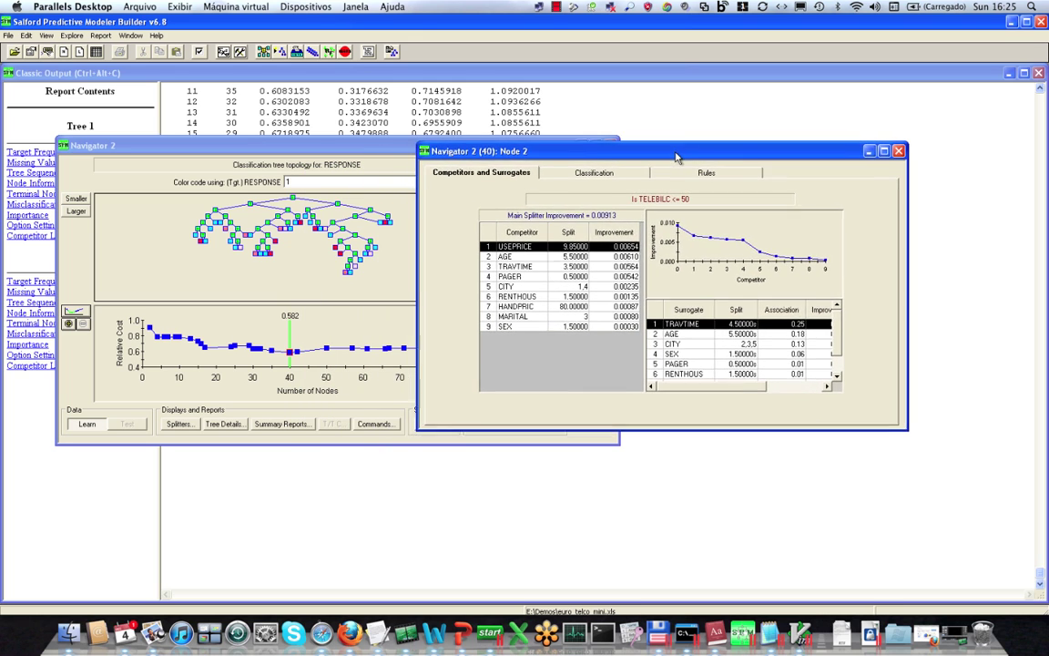
pyautogui.click(328, 148)
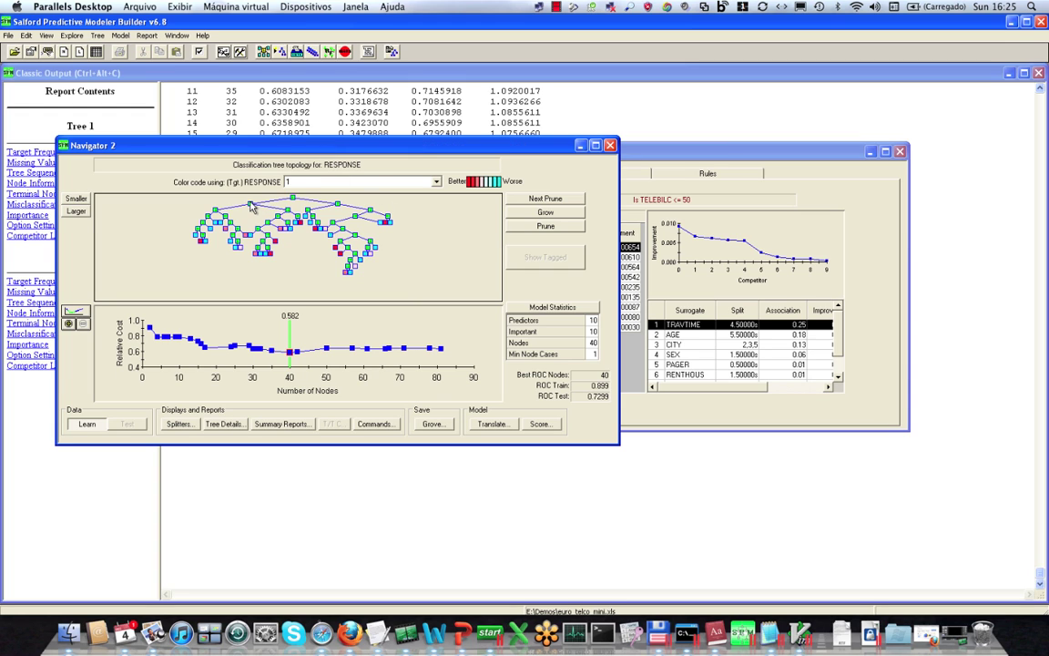
pyautogui.moveTo(253, 209)
pyautogui.click(667, 155)
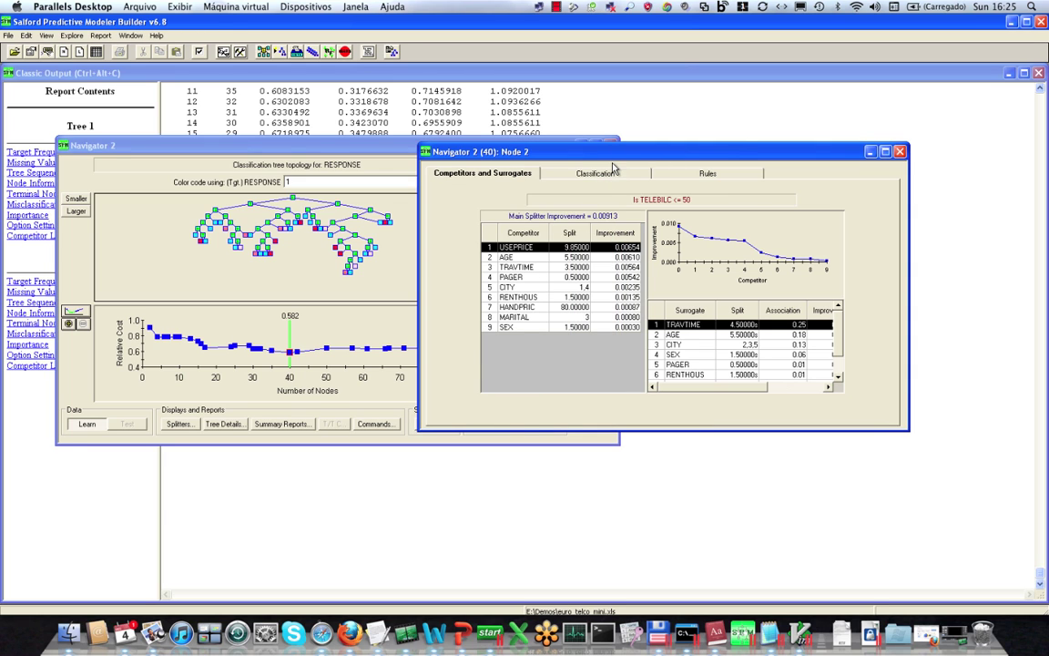
pyautogui.moveTo(617, 153); pyautogui.dragTo(436, 159)
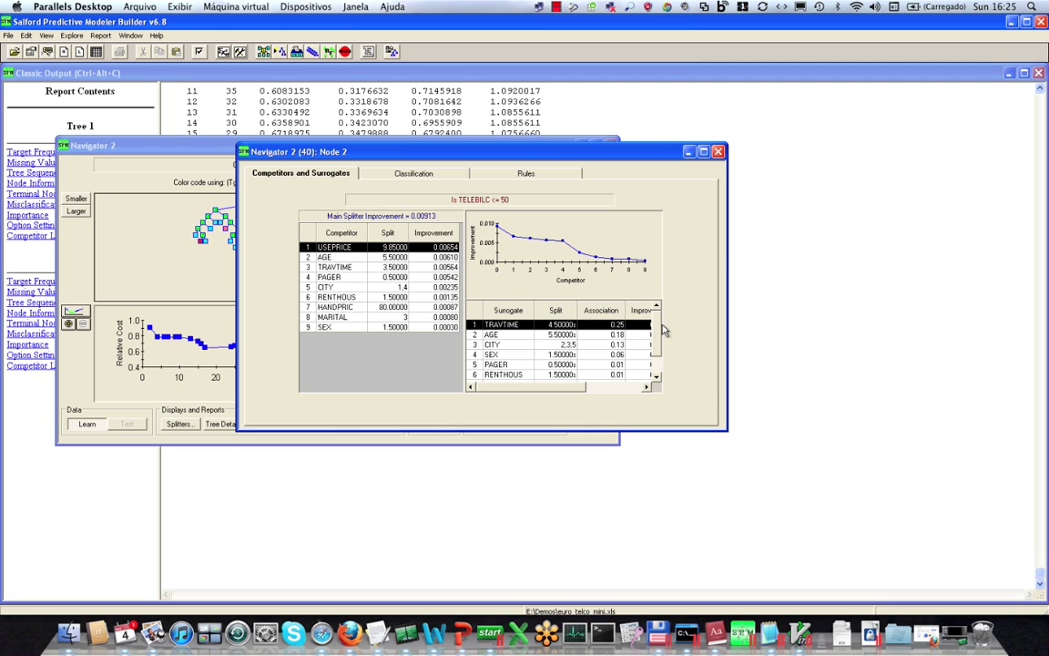
# Step: Examine the association and improvement scores of the Node 2 surrogates
pyautogui.moveTo(656, 329); pyautogui.dragTo(659, 356)
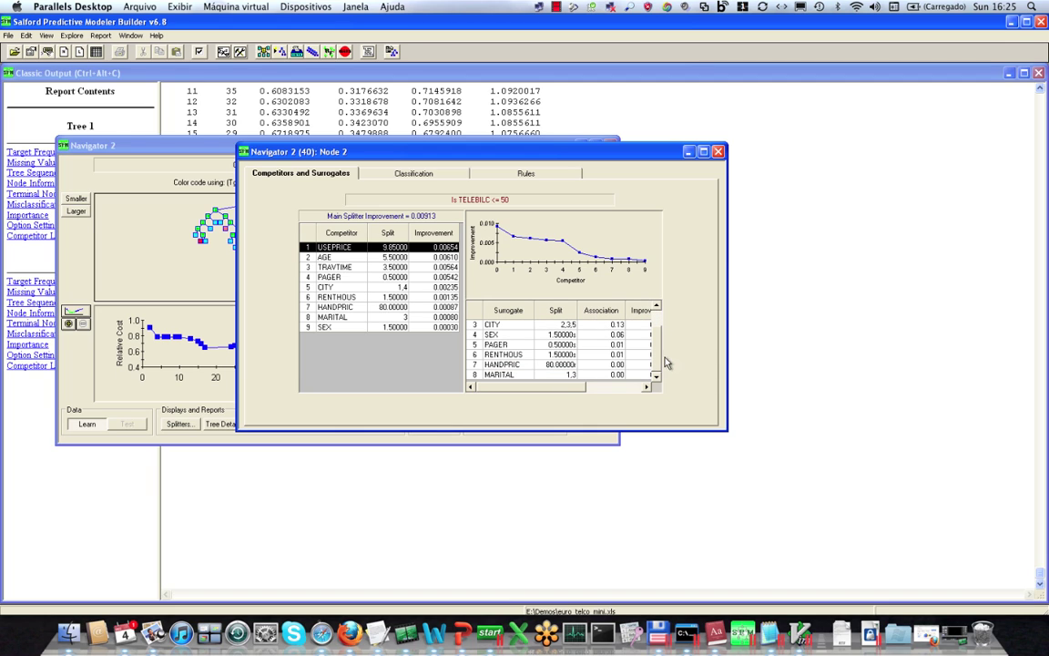
pyautogui.moveTo(656, 360); pyautogui.dragTo(656, 339)
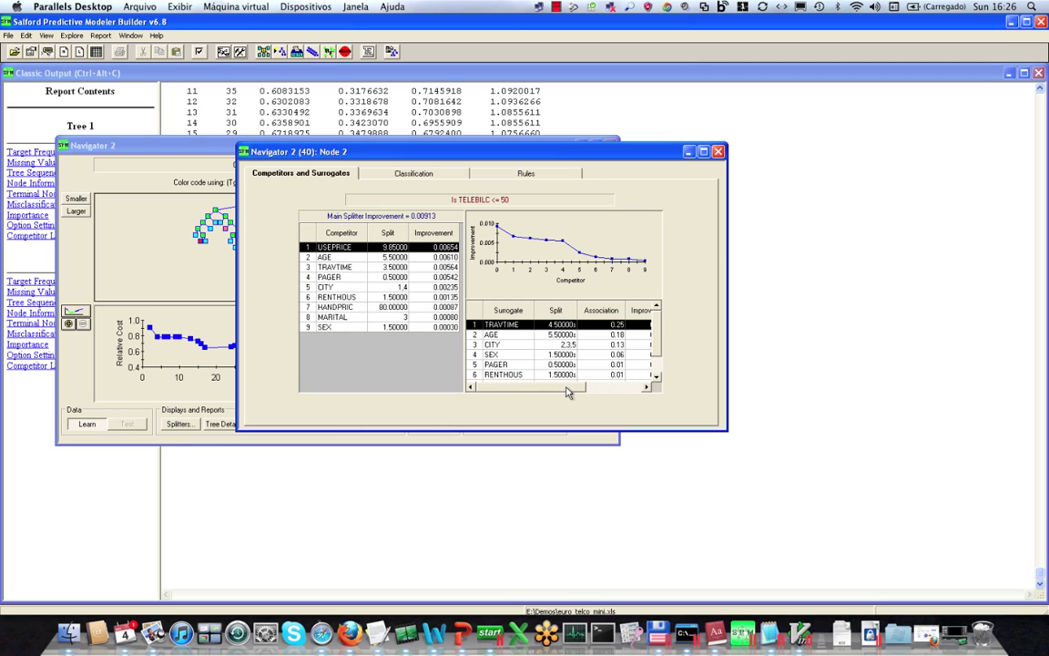
pyautogui.moveTo(567, 392); pyautogui.dragTo(624, 393)
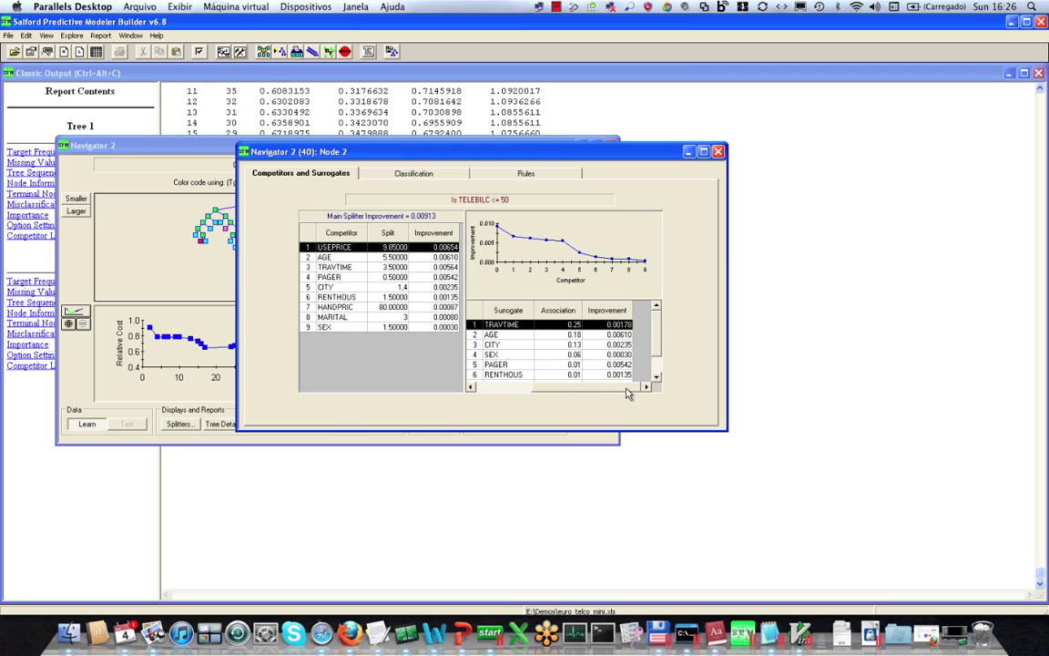
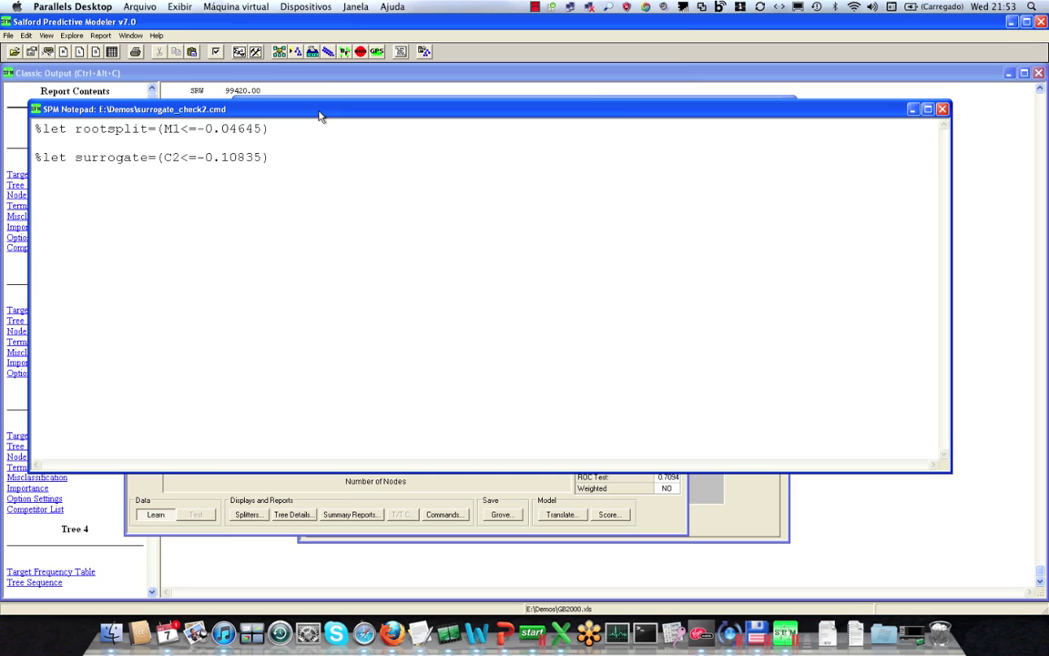
# Step: View the rootsplit and surrogate definitions in surrogate_check2.cmd with its notepad maximized, and restore the window
pyautogui.moveTo(319, 115); pyautogui.dragTo(429, 129)
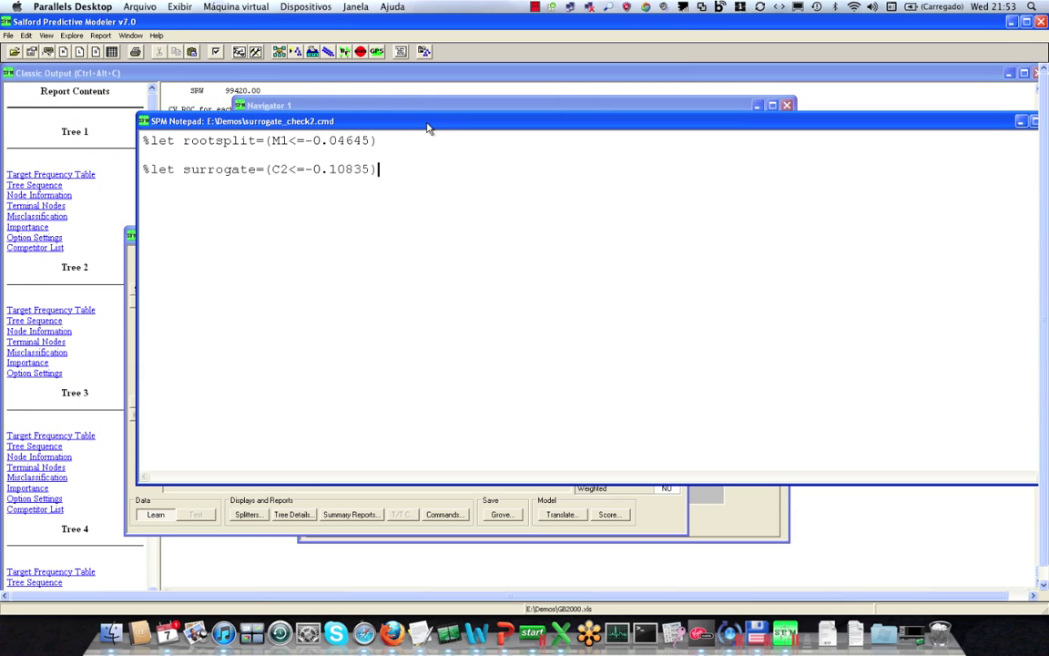
pyautogui.doubleClick(428, 124)
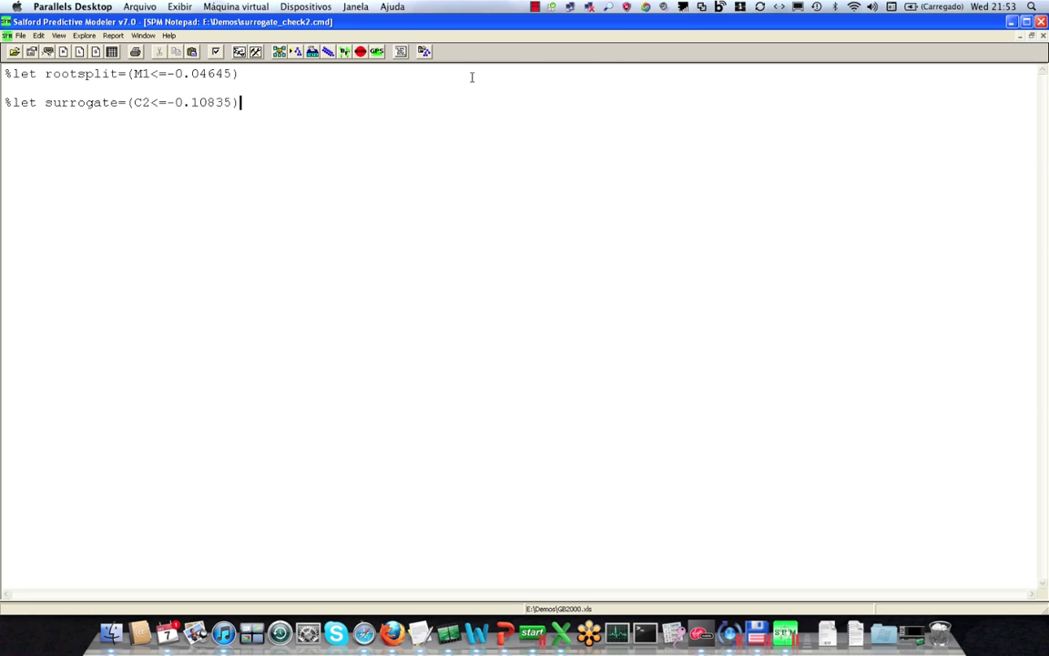
pyautogui.click(1032, 36)
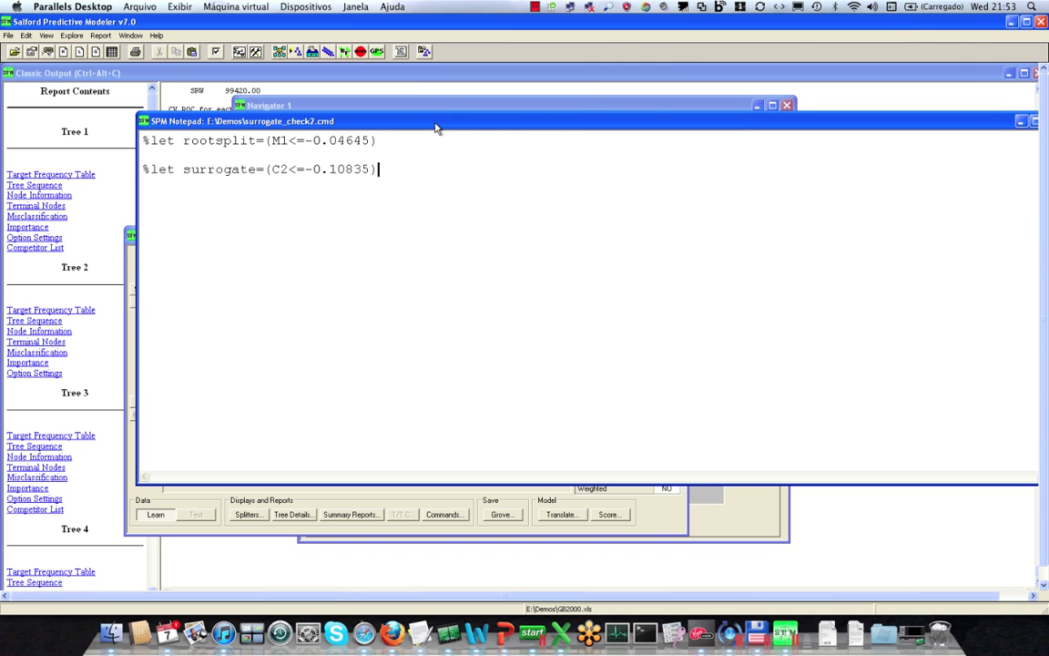
# Step: Narrow the surrogate_check2.cmd notepad window and position it over Navigator 1
pyautogui.moveTo(435, 128); pyautogui.dragTo(388, 142)
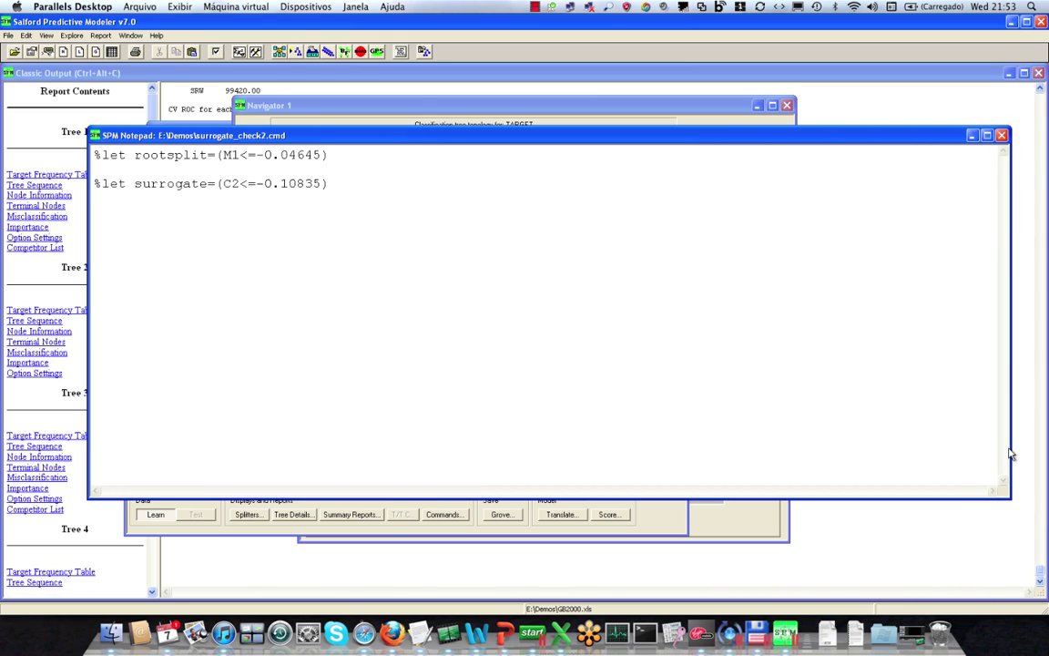
pyautogui.moveTo(1012, 448); pyautogui.dragTo(429, 434)
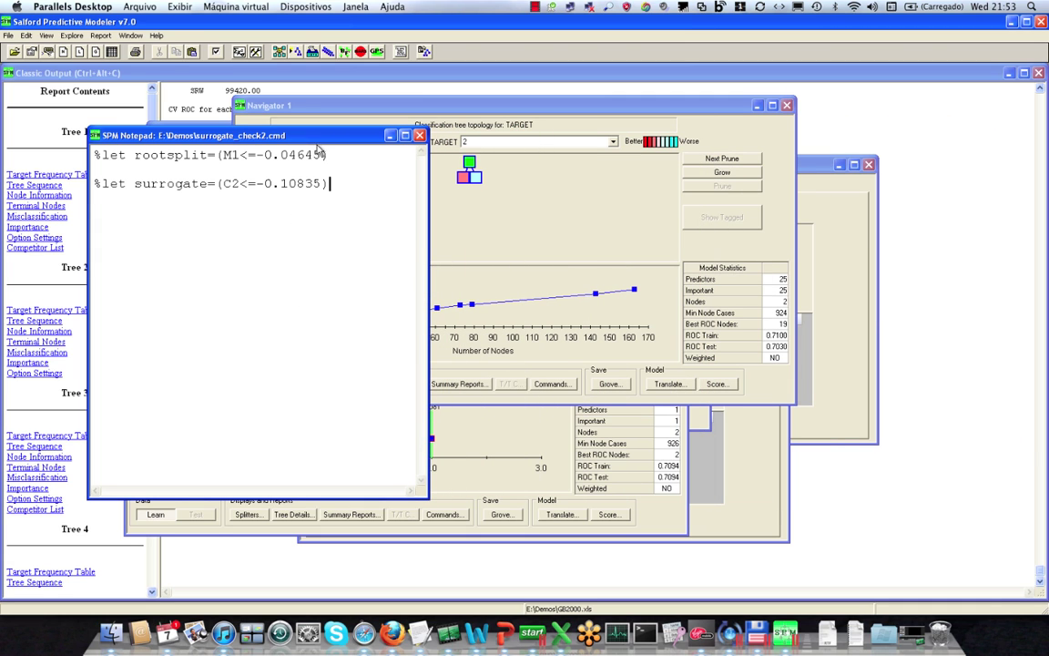
pyautogui.moveTo(317, 144); pyautogui.dragTo(549, 133)
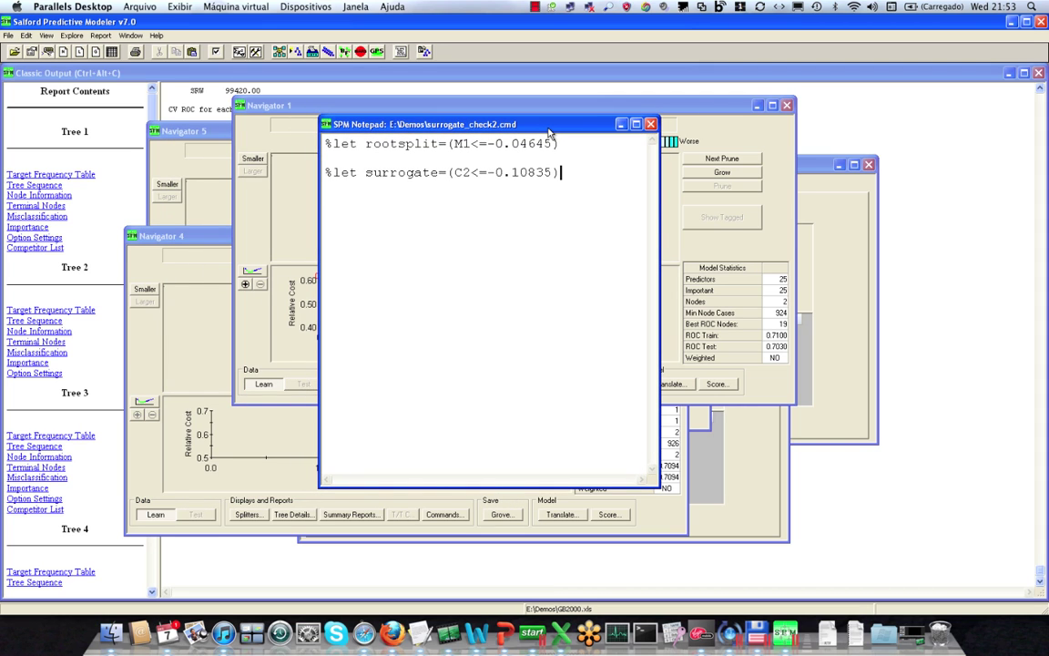
pyautogui.click(492, 237)
# Step: In the ROOTSPLIT model setup, replace predictor C2 with SURROGATE as the only predictor and keep the settings without running the model
pyautogui.click(278, 51)
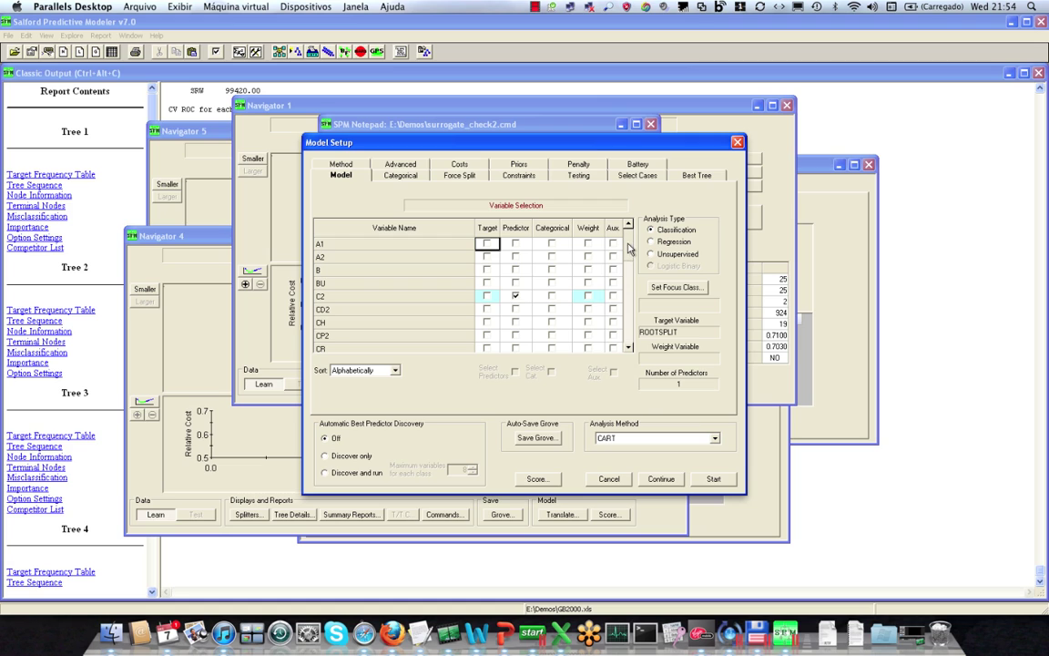
pyautogui.moveTo(628, 246); pyautogui.dragTo(628, 261)
pyautogui.scroll(-7, 565, 264)
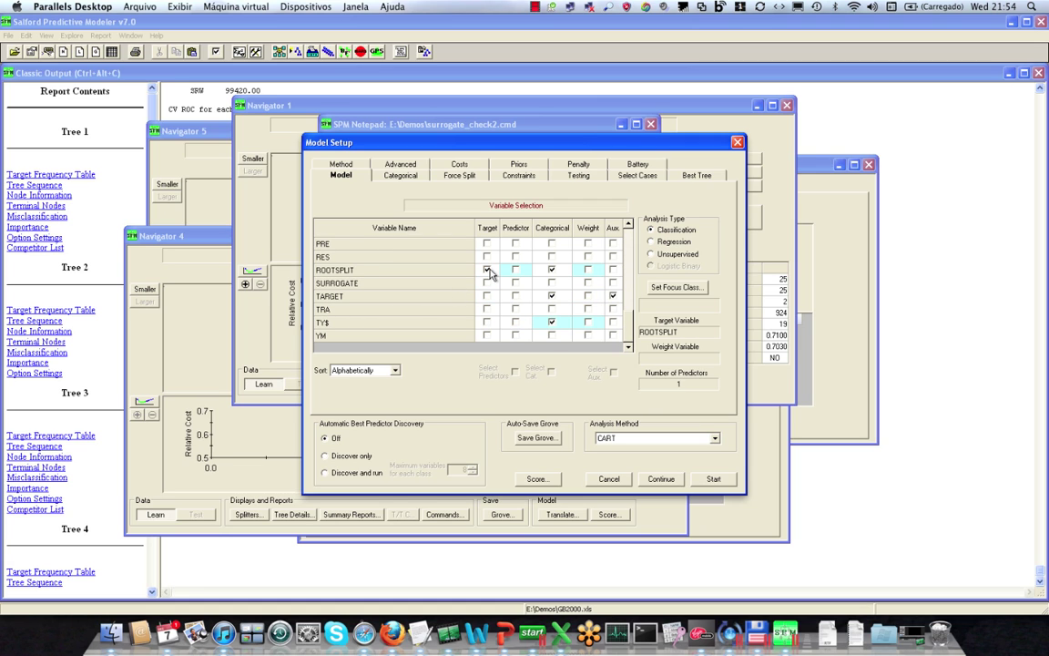
pyautogui.scroll(8, 627, 321)
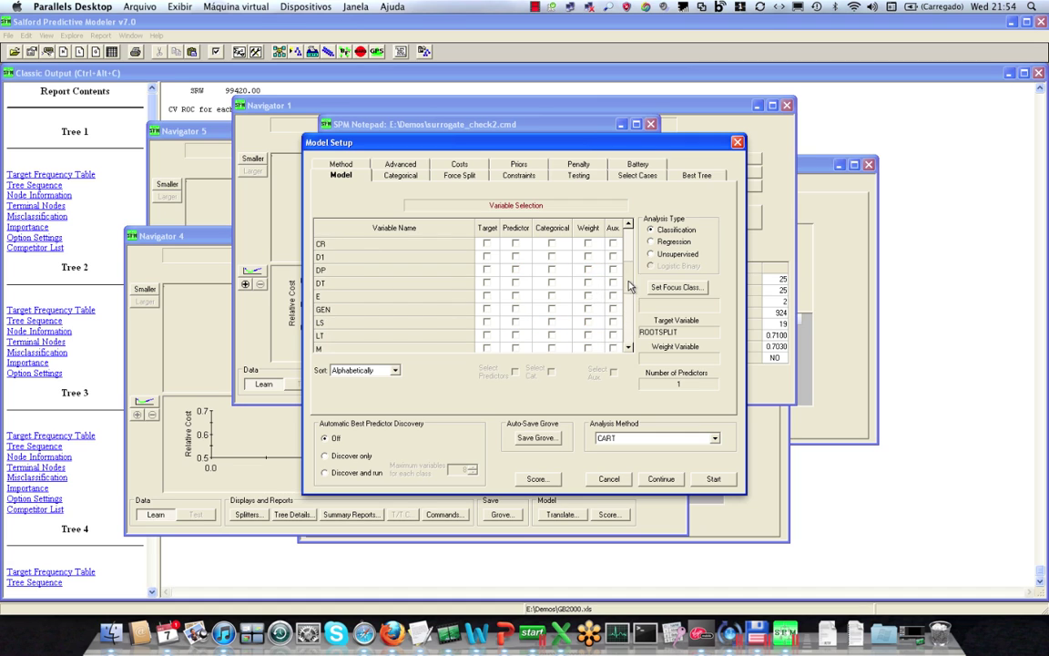
pyautogui.click(515, 298)
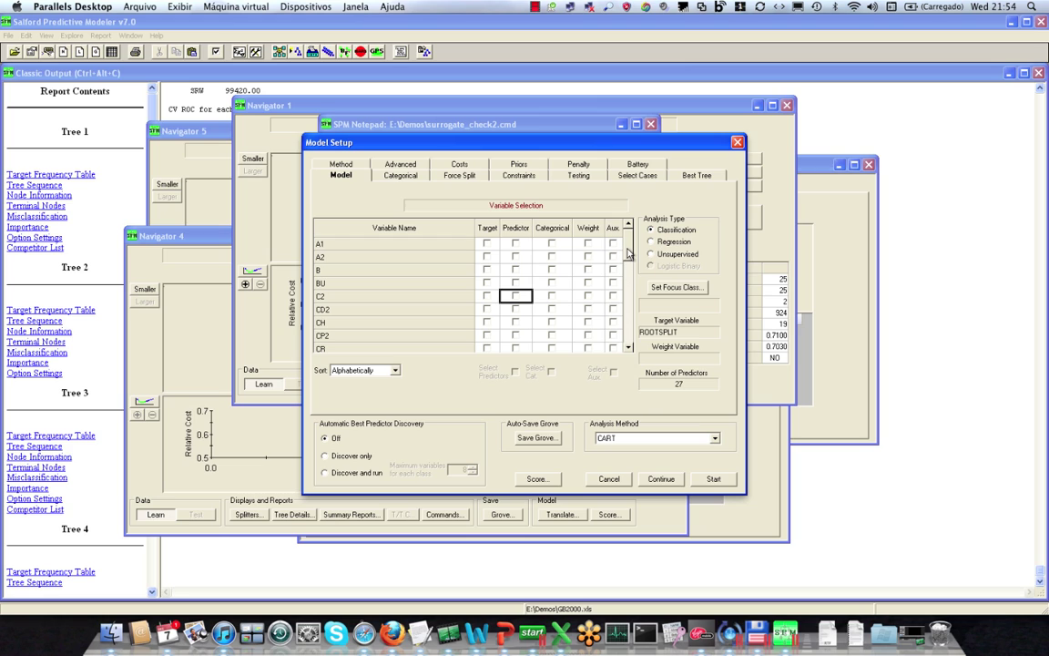
pyautogui.scroll(-10, 568, 292)
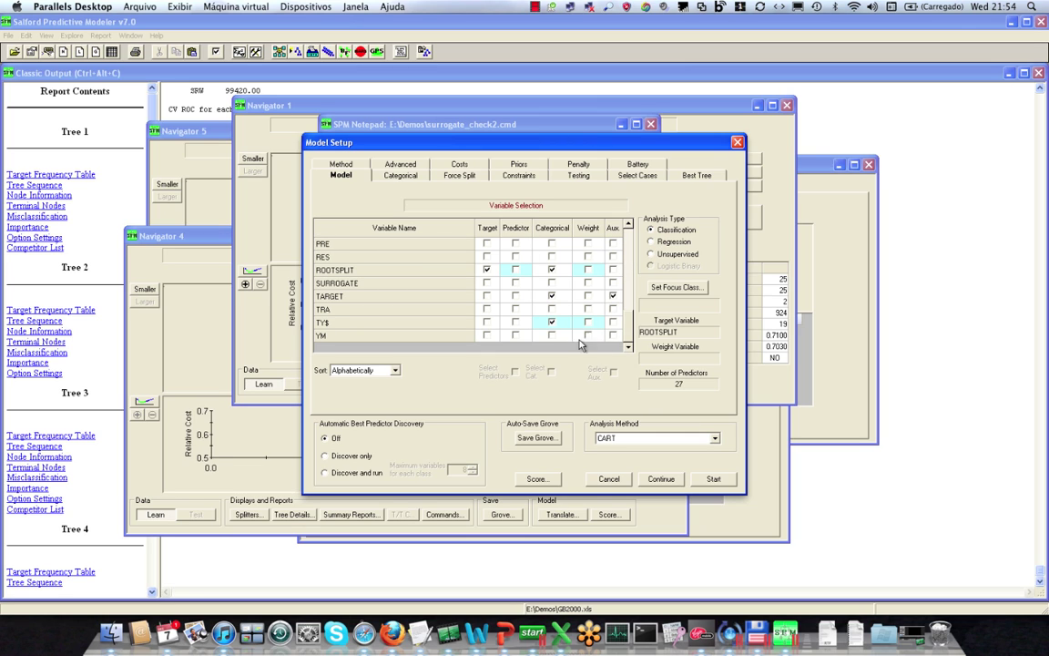
pyautogui.click(515, 283)
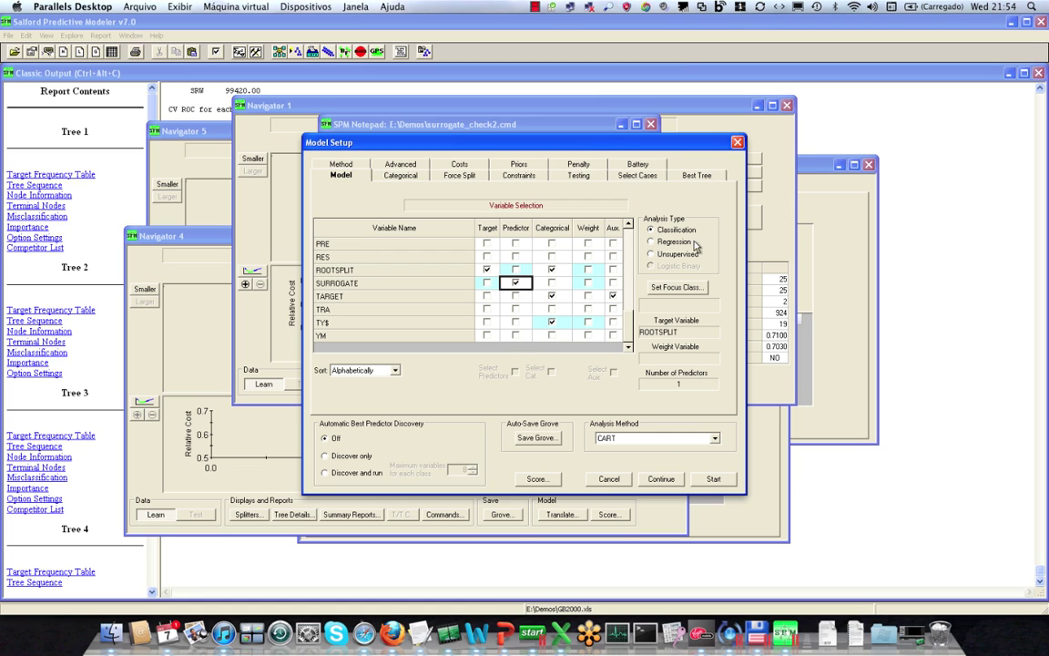
pyautogui.click(661, 479)
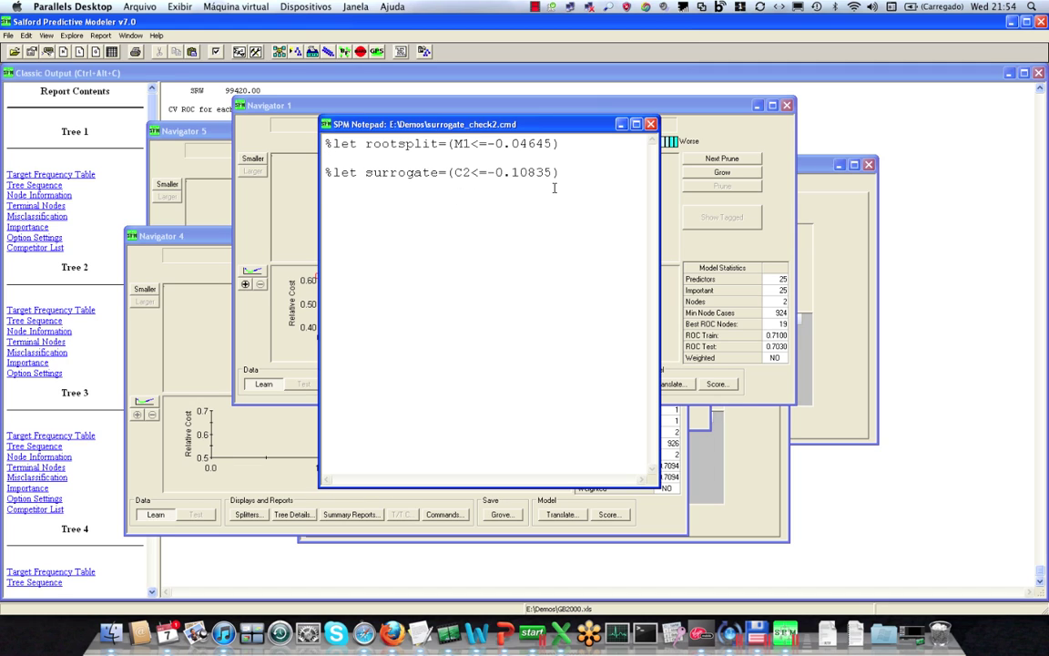
pyautogui.click(11, 40)
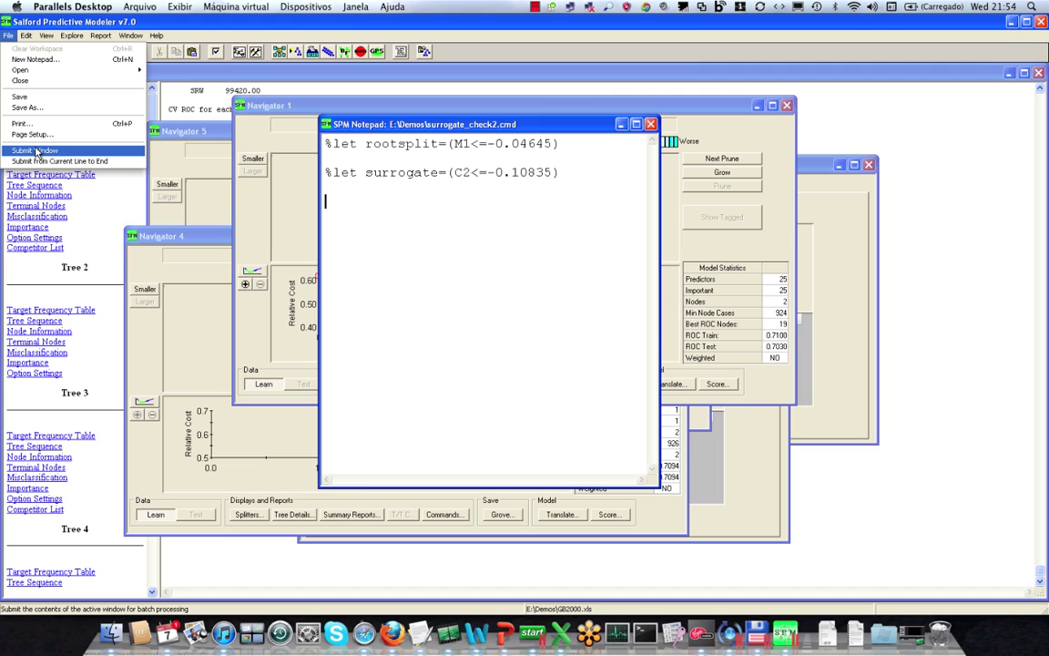
pyautogui.click(4, 36)
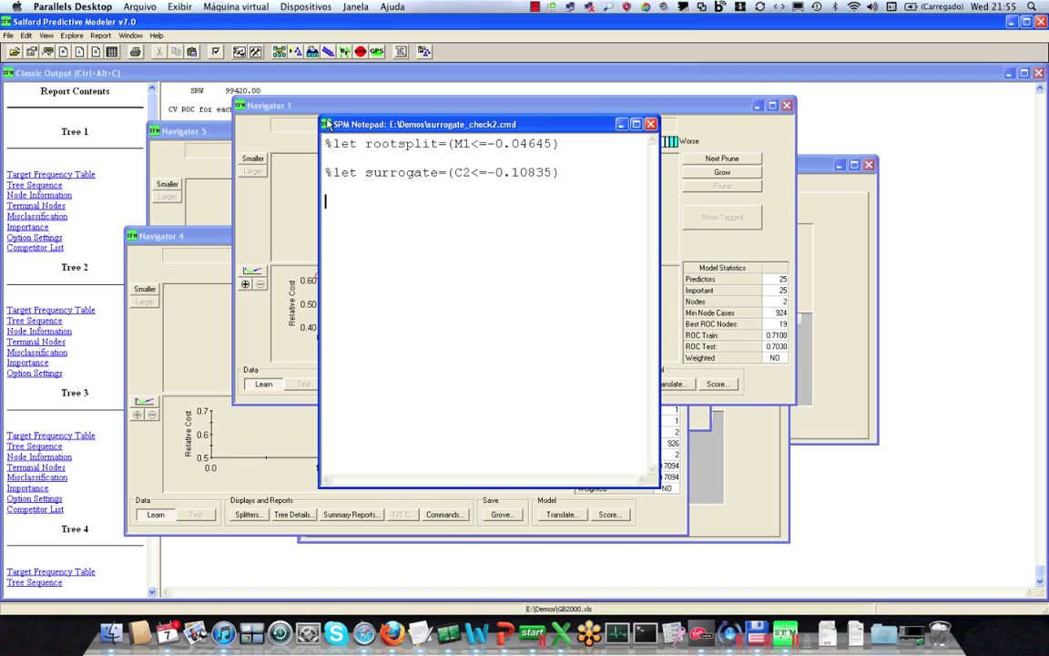
# Step: Build the CART classification tree for ROOTSPLIT with SURROGATE as predictor and TARGET as a categorical auxiliary variable
pyautogui.click(280, 52)
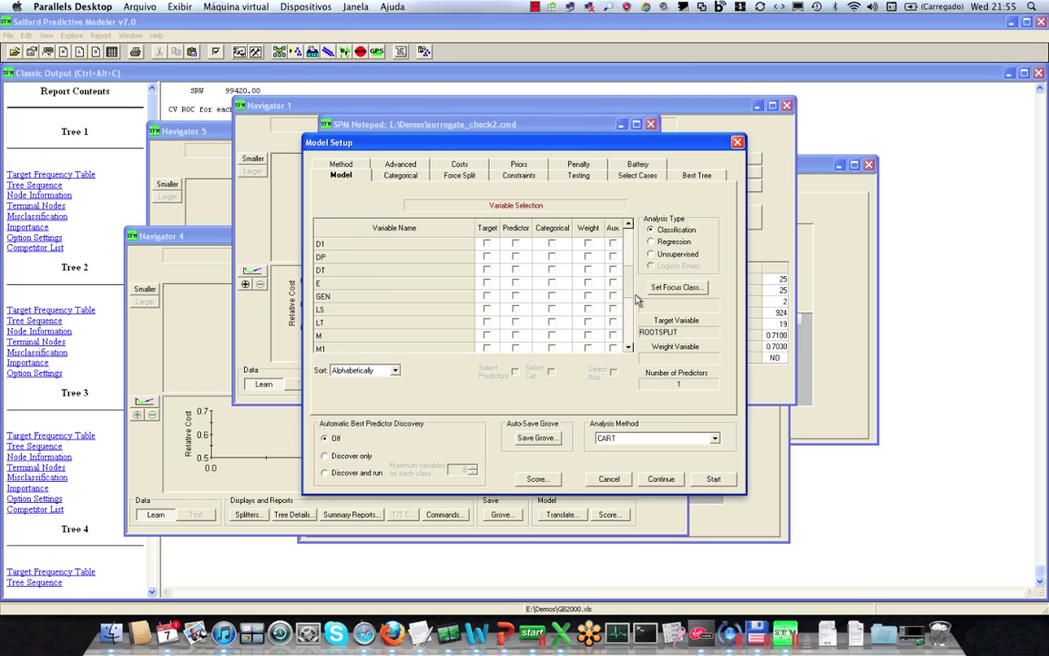
pyautogui.moveTo(628, 246)
pyautogui.mouseDown()
pyautogui.moveTo(635, 341)
pyautogui.moveTo(628, 263)
pyautogui.mouseUp()
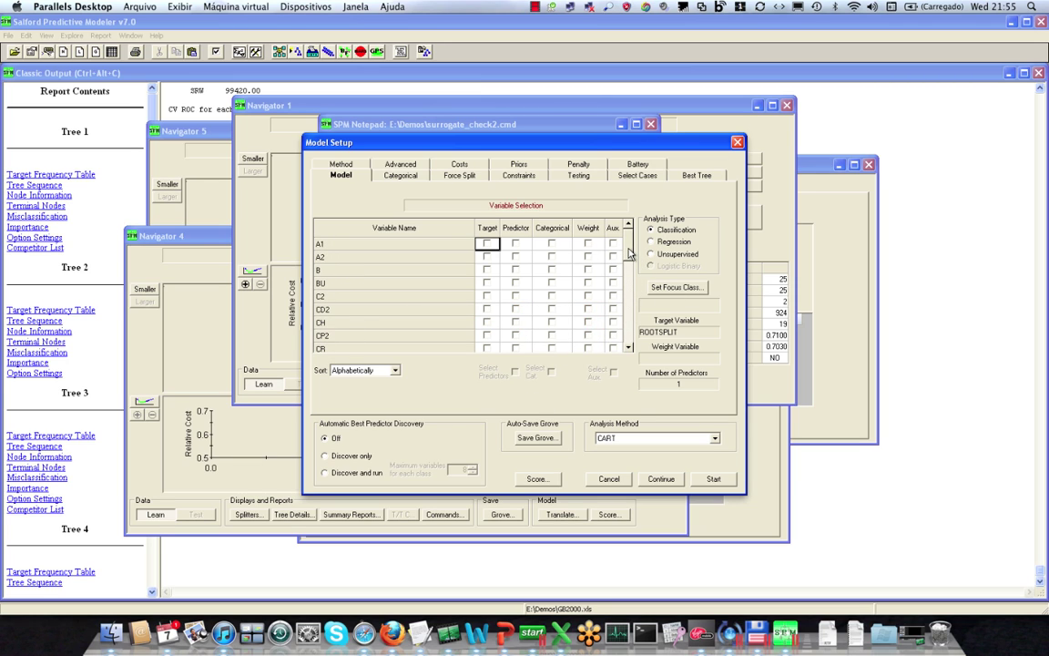
pyautogui.moveTo(629, 253); pyautogui.dragTo(634, 341)
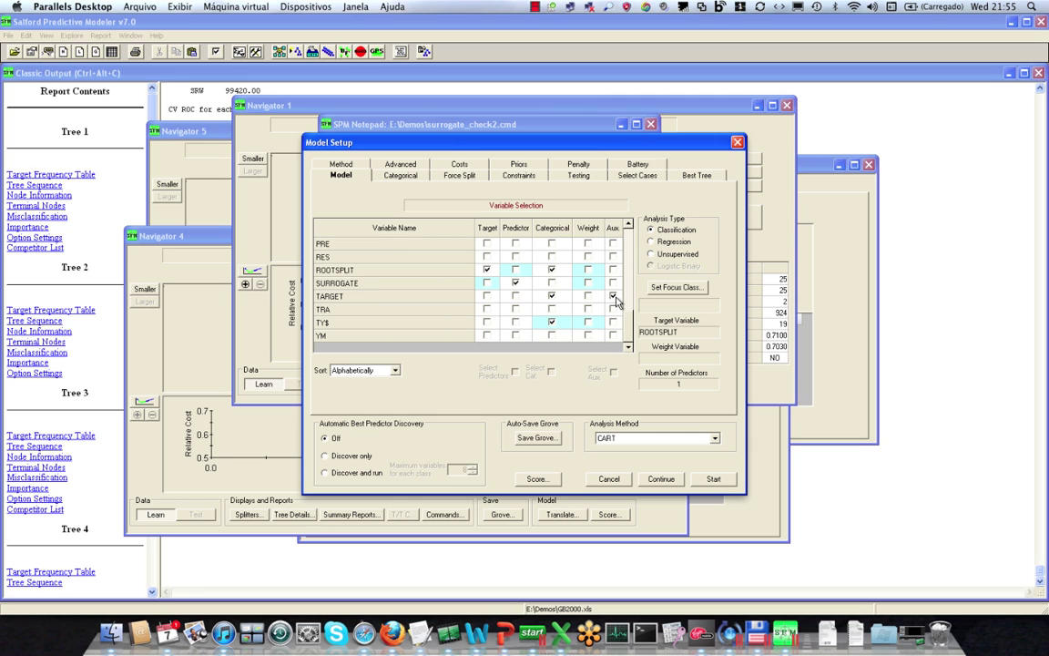
pyautogui.click(552, 297)
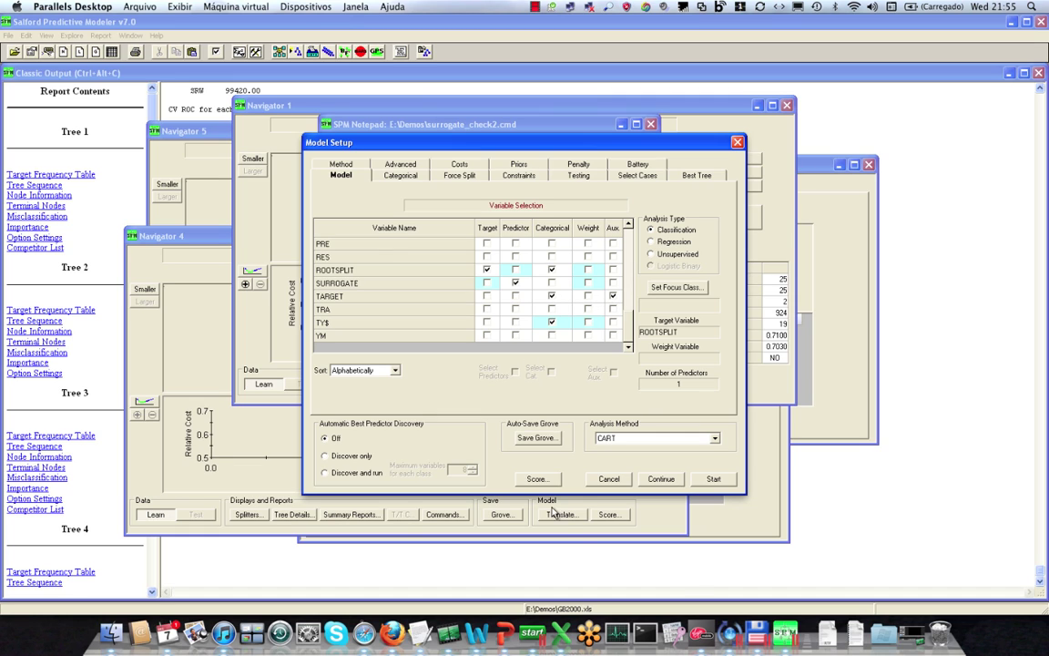
pyautogui.click(713, 479)
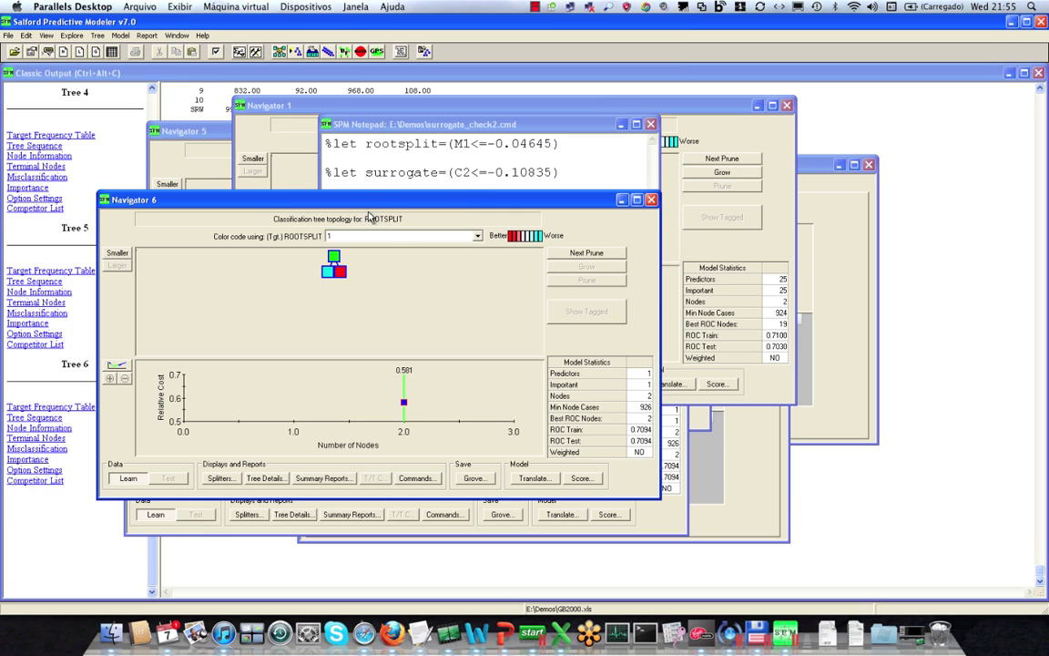
# Step: Examine the detailed main tree of Navigator 6 with its SURROGATE split, and close the tree window
pyautogui.moveTo(364, 203); pyautogui.dragTo(519, 178)
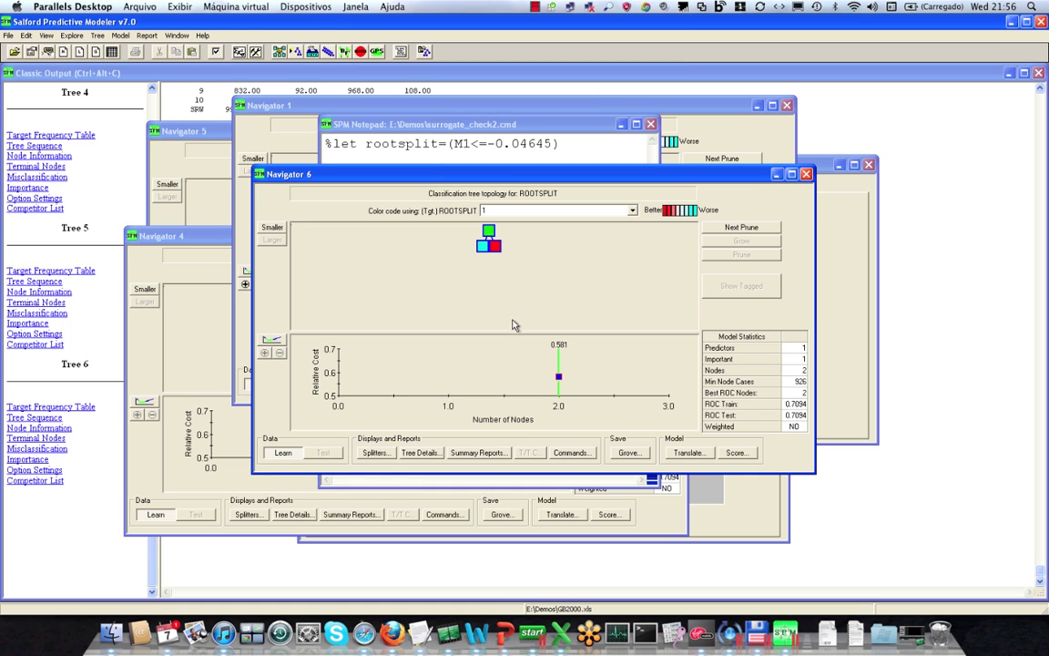
pyautogui.click(409, 451)
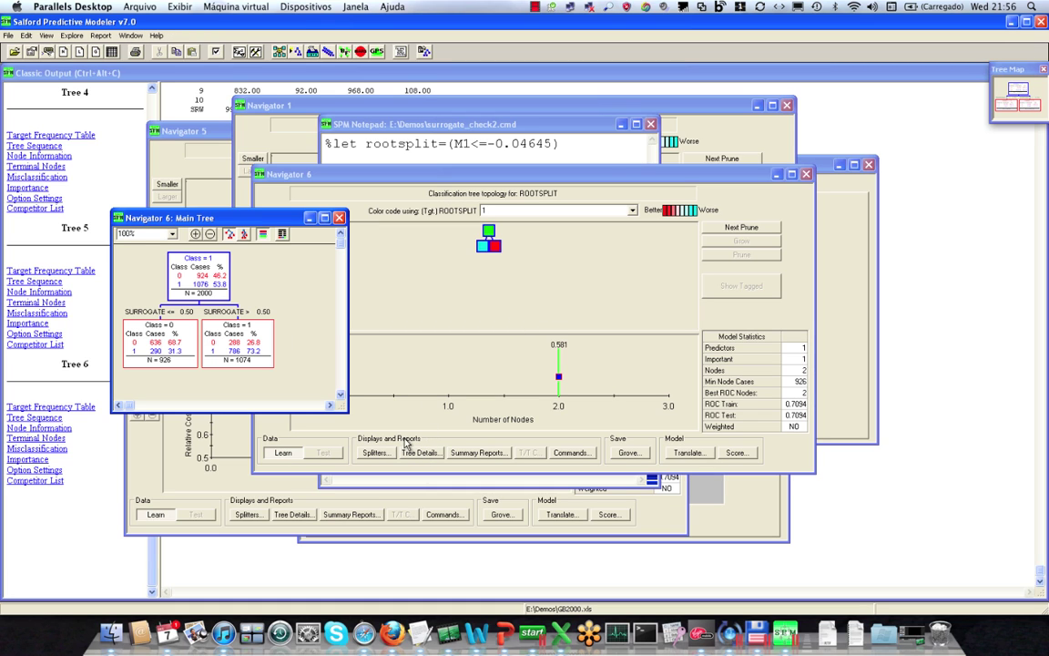
pyautogui.moveTo(264, 220); pyautogui.dragTo(552, 265)
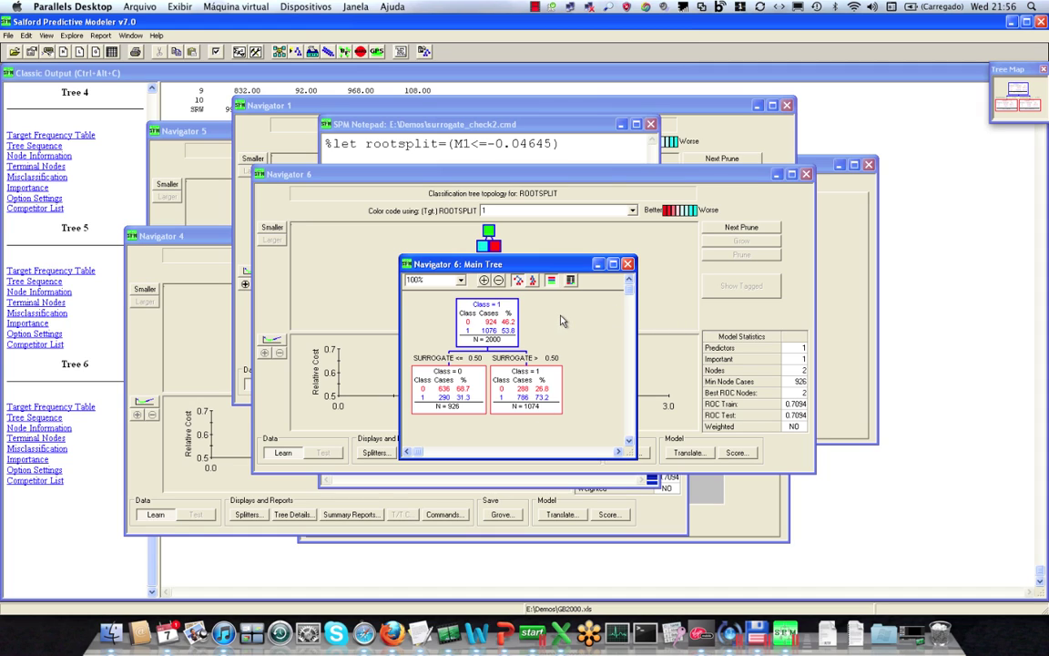
pyautogui.click(627, 263)
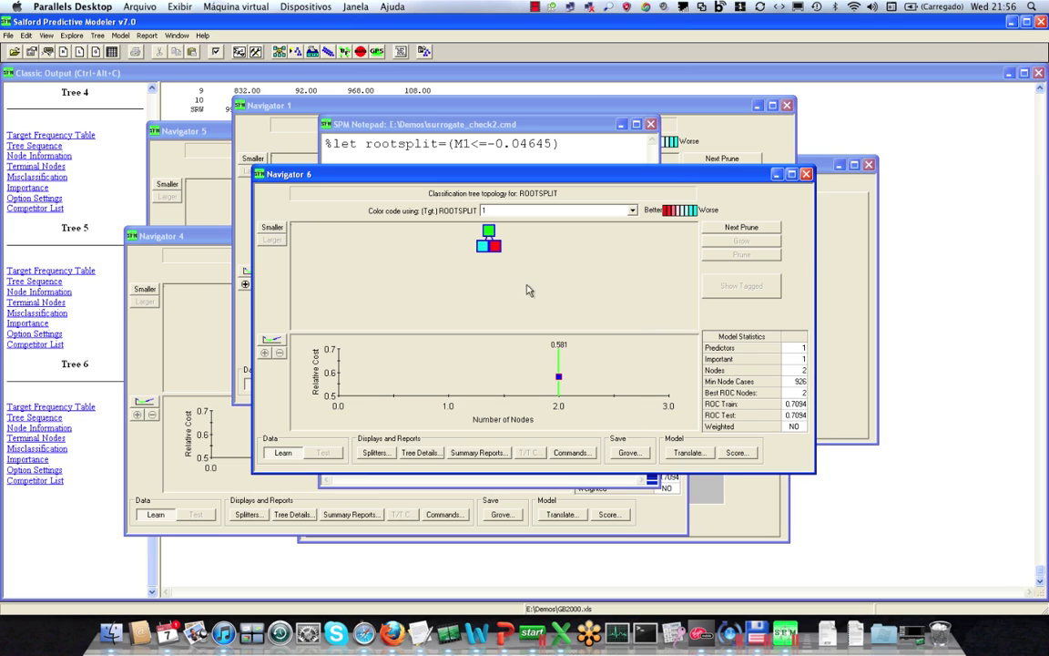
# Step: Show the auxiliary variables report for Terminal Node 1 of Navigator 6 and narrow its window to the table
pyautogui.moveTo(483, 248)
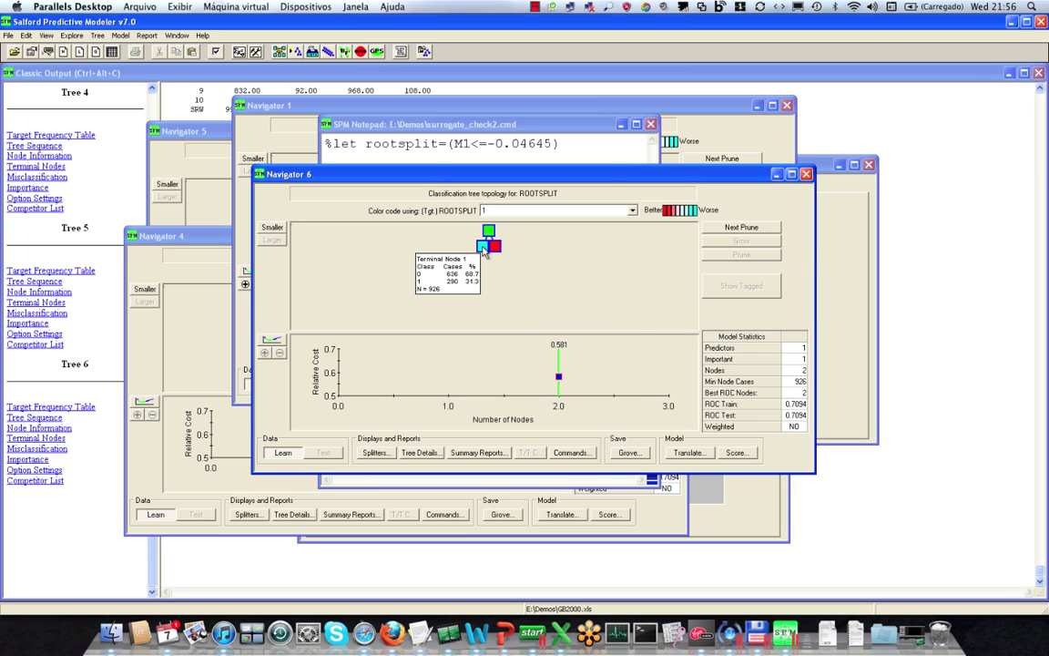
pyautogui.rightClick(484, 250)
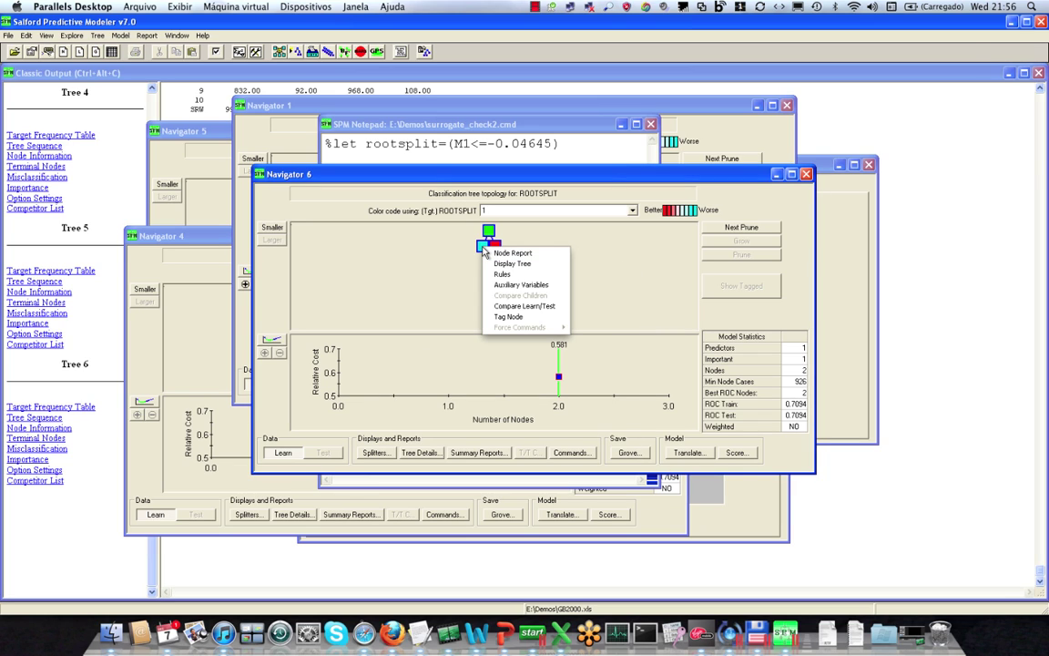
pyautogui.click(492, 286)
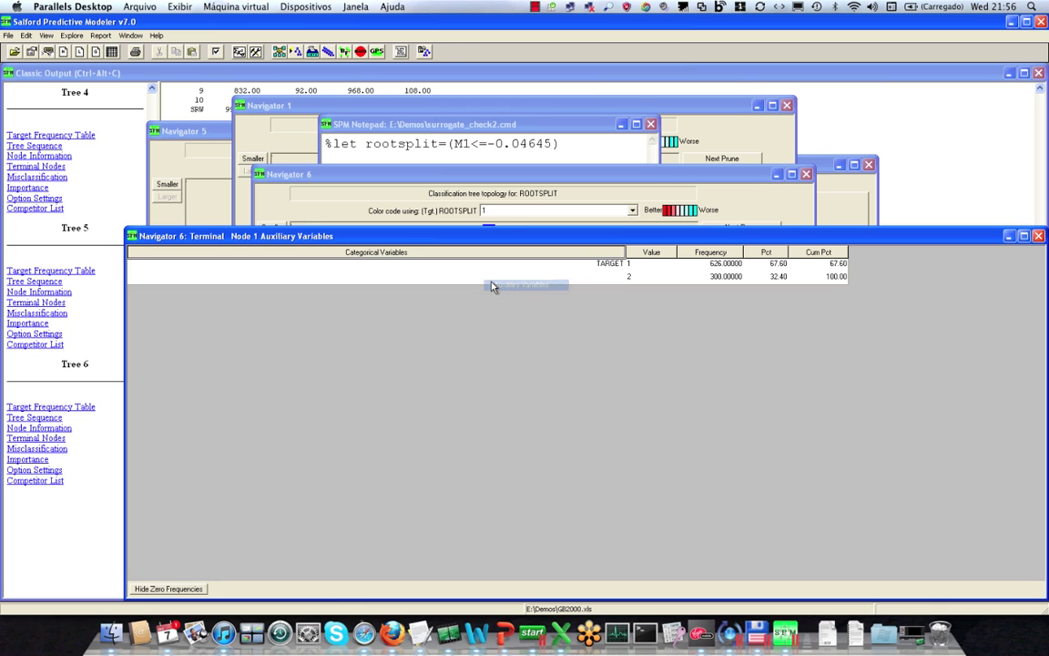
pyautogui.moveTo(838, 237); pyautogui.dragTo(756, 133)
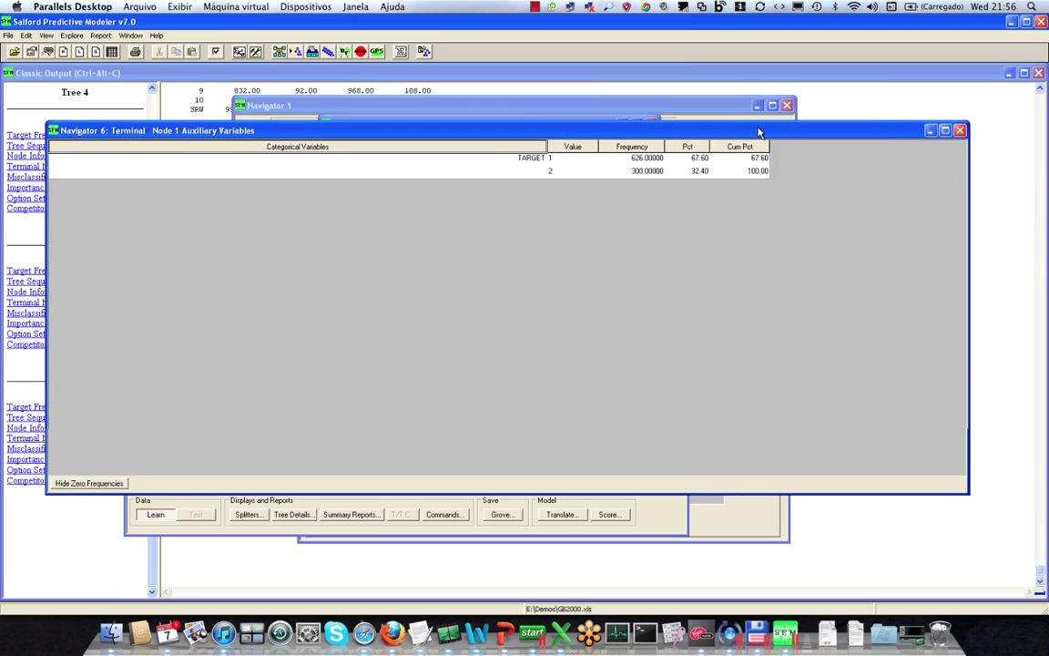
pyautogui.moveTo(966, 280); pyautogui.dragTo(402, 283)
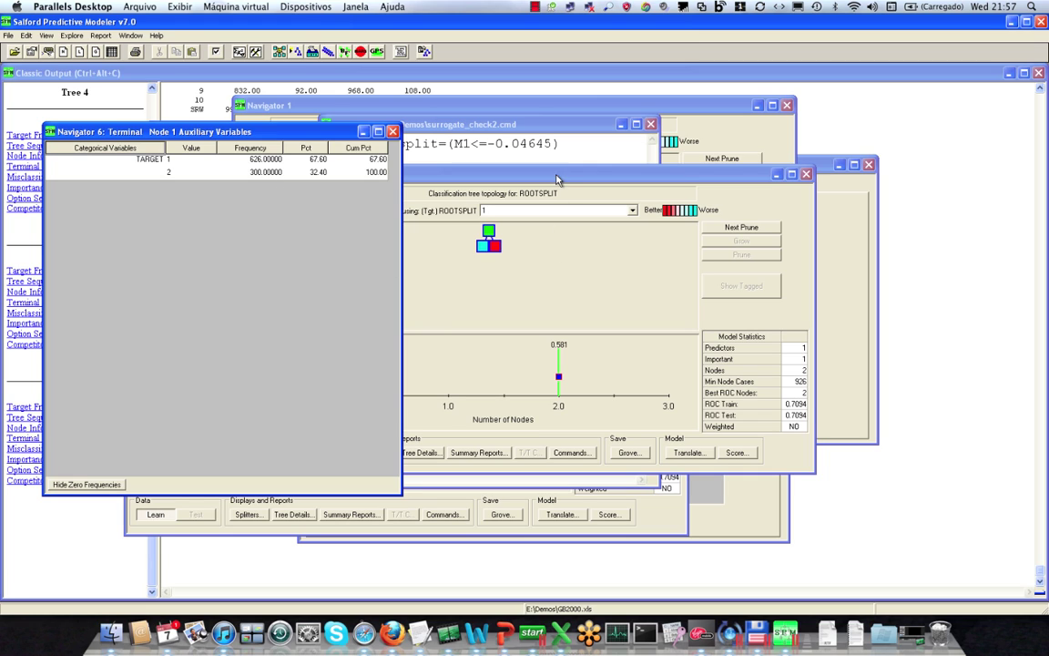
# Step: Show the auxiliary variables report for Terminal Node 2 of Navigator 6 and arrange it beside the Terminal Node 1 report for comparison
pyautogui.click(499, 170)
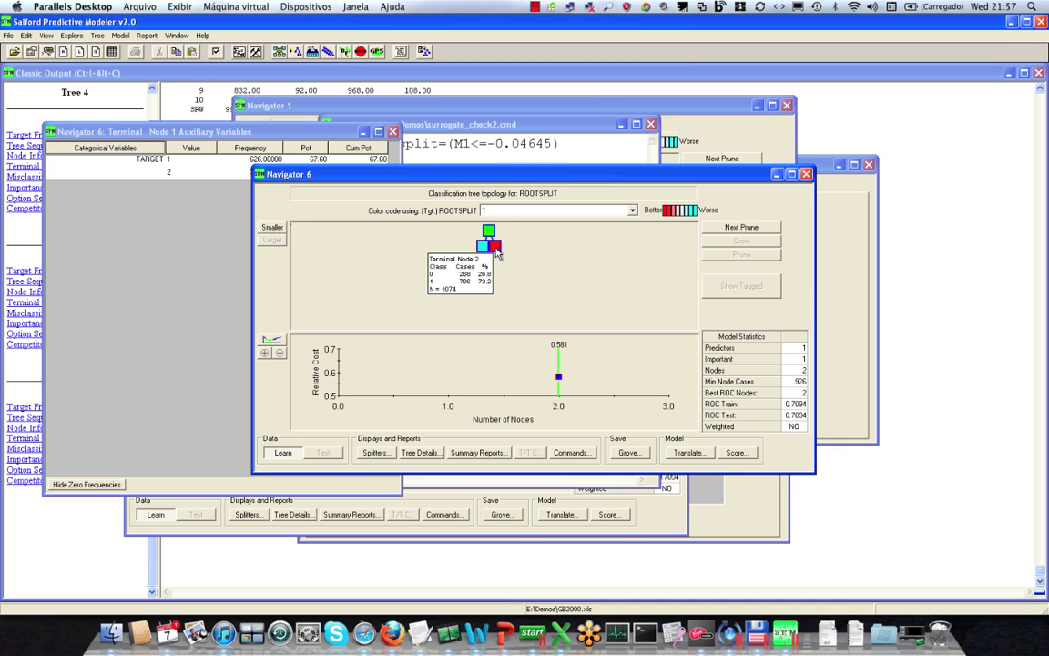
pyautogui.rightClick(498, 251)
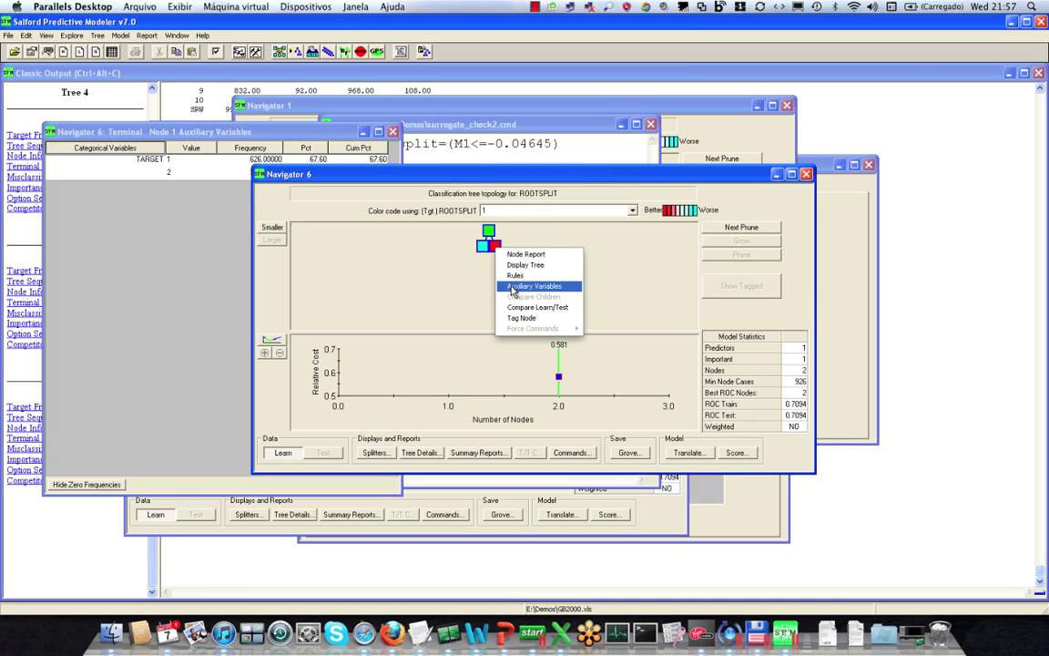
pyautogui.click(512, 289)
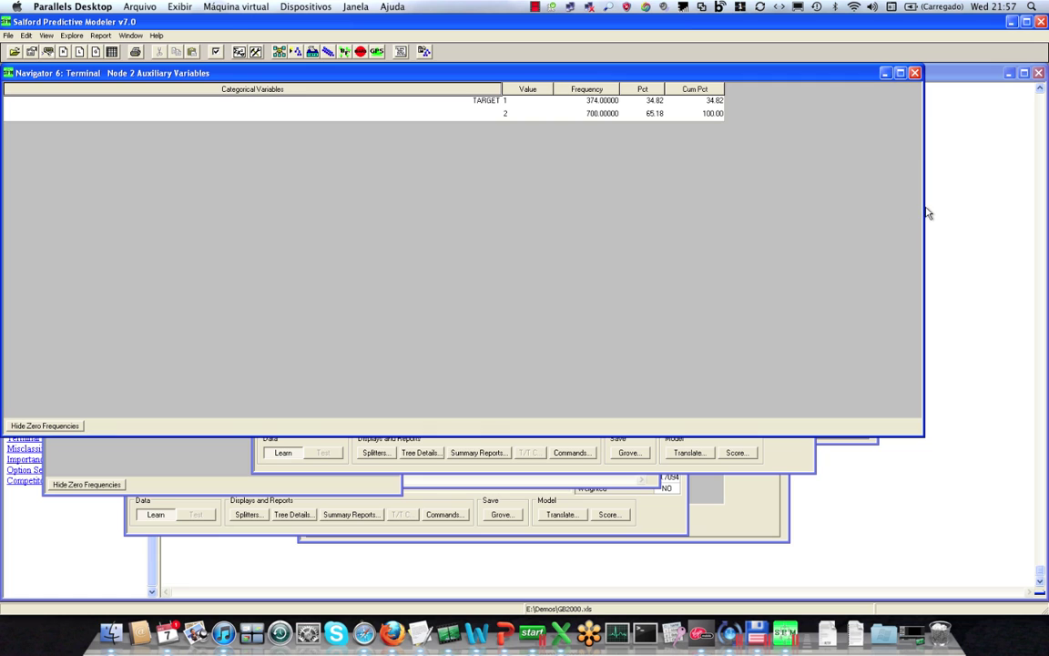
pyautogui.moveTo(923, 207); pyautogui.dragTo(303, 192)
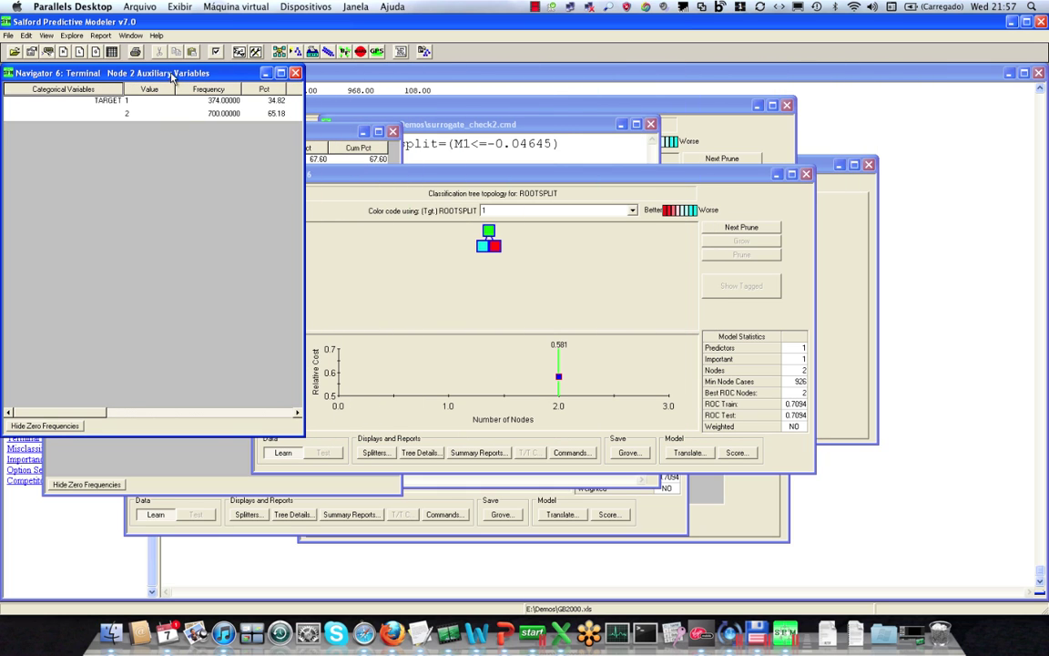
pyautogui.moveTo(183, 73); pyautogui.dragTo(572, 120)
pyautogui.click(293, 132)
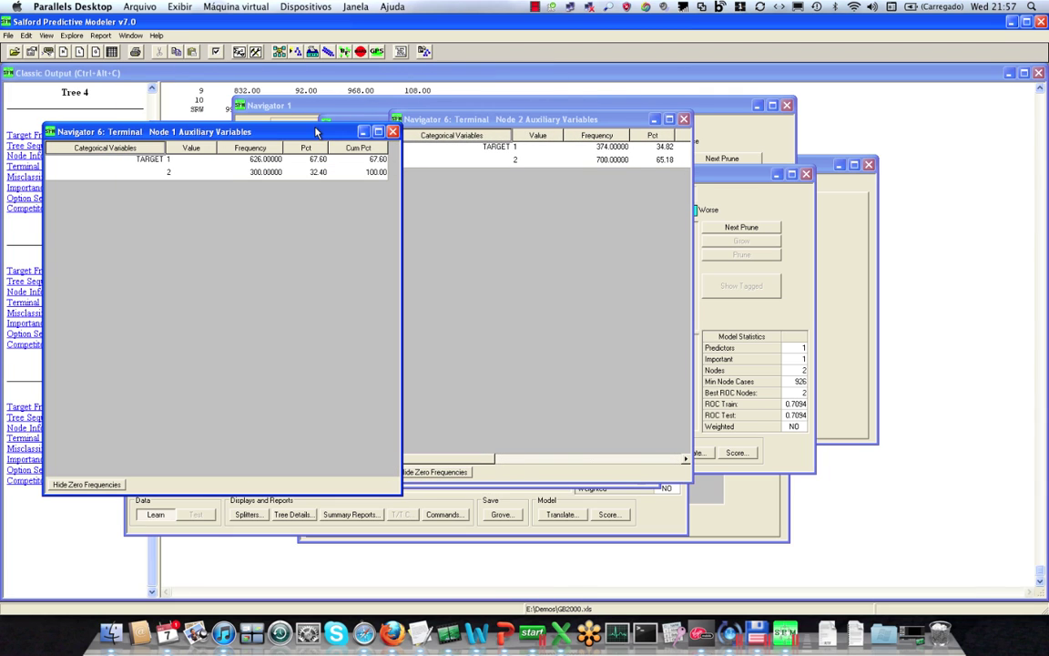
pyautogui.moveTo(319, 136); pyautogui.dragTo(320, 131)
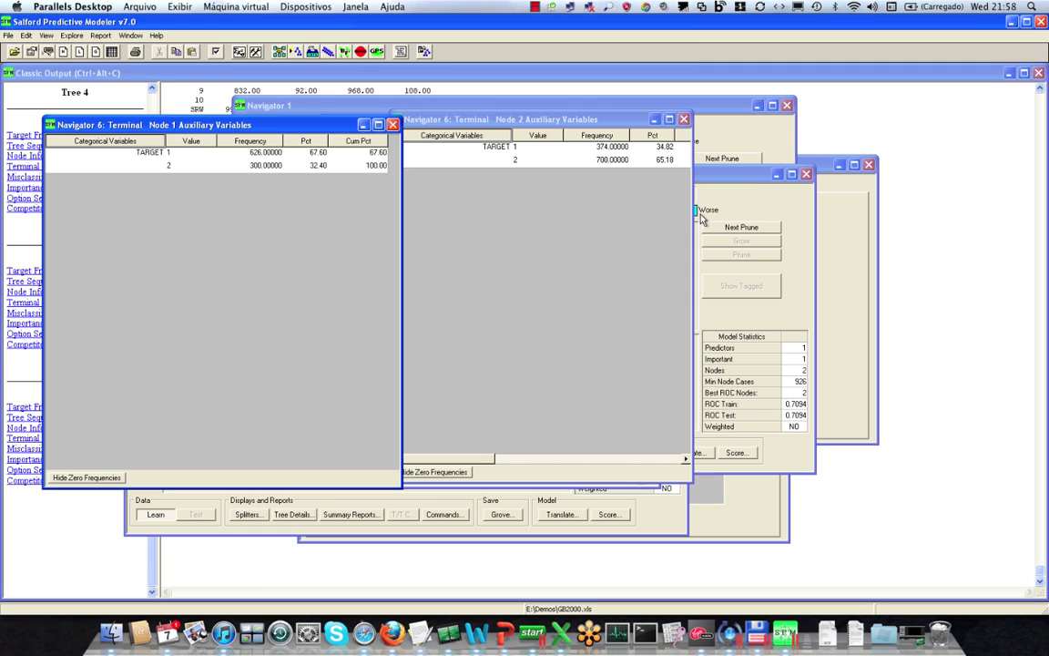
# Step: Reopen the model setup from Navigator 6 and remove SURROGATE from the predictors
pyautogui.click(726, 182)
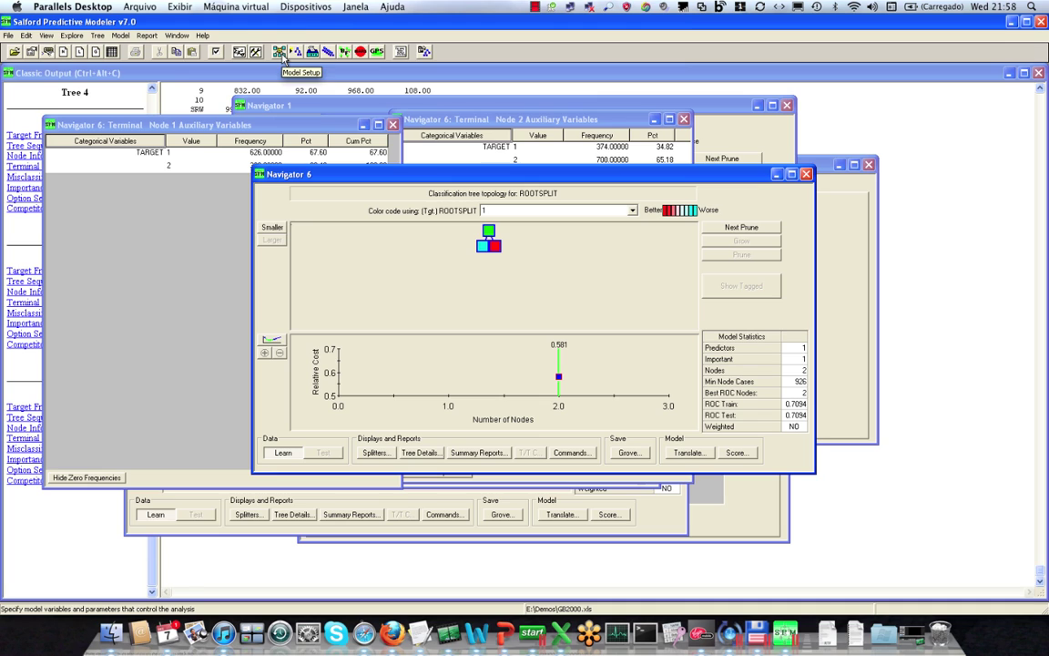
pyautogui.click(279, 53)
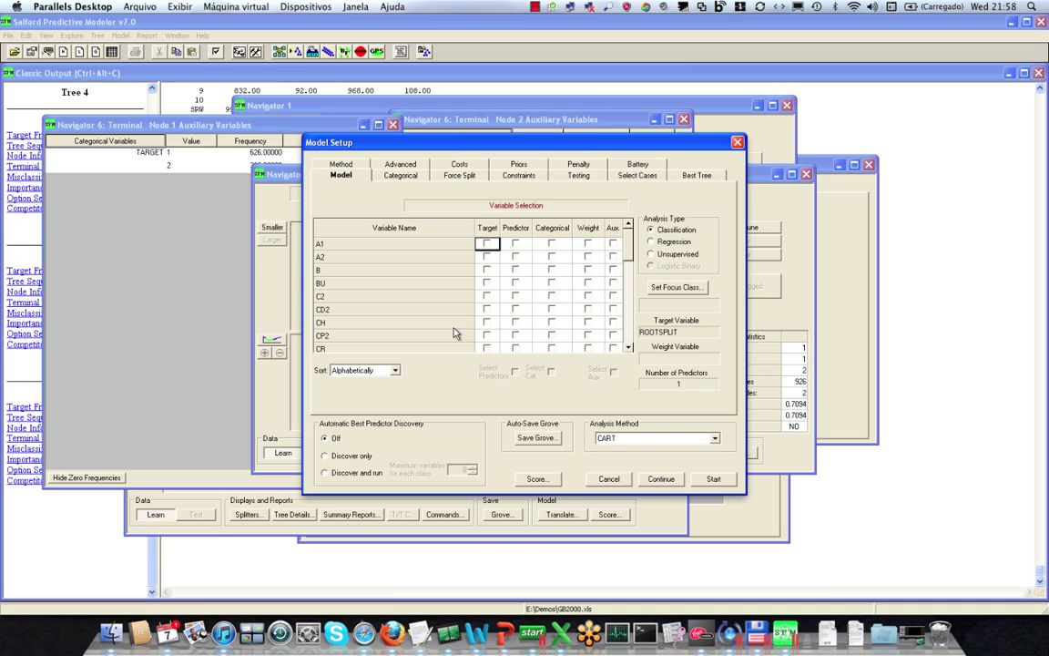
pyautogui.moveTo(626, 252); pyautogui.dragTo(631, 344)
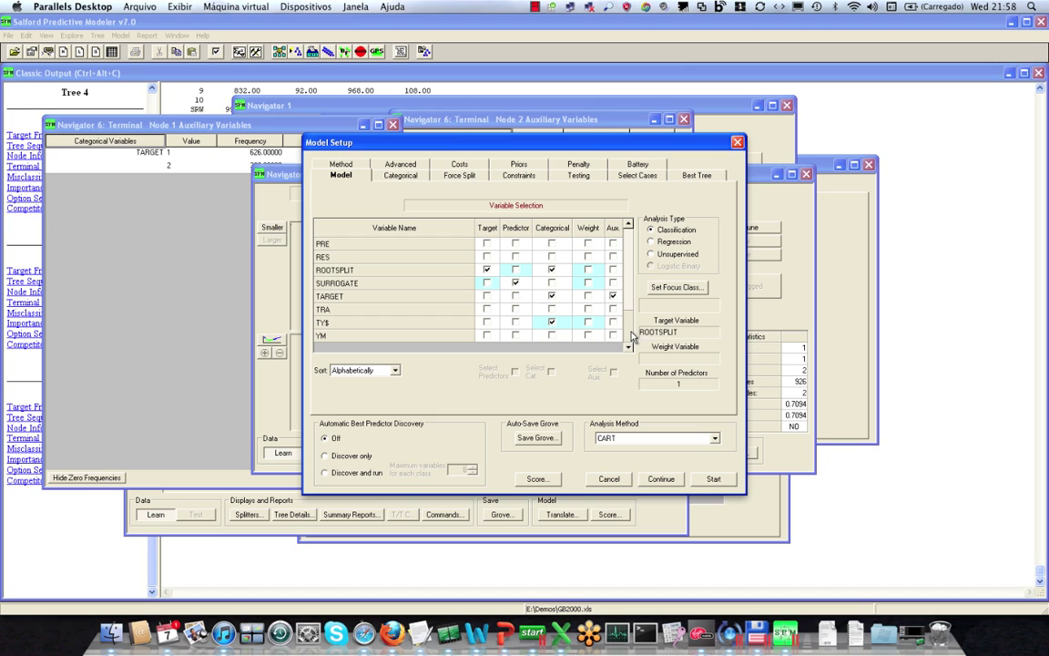
pyautogui.click(516, 283)
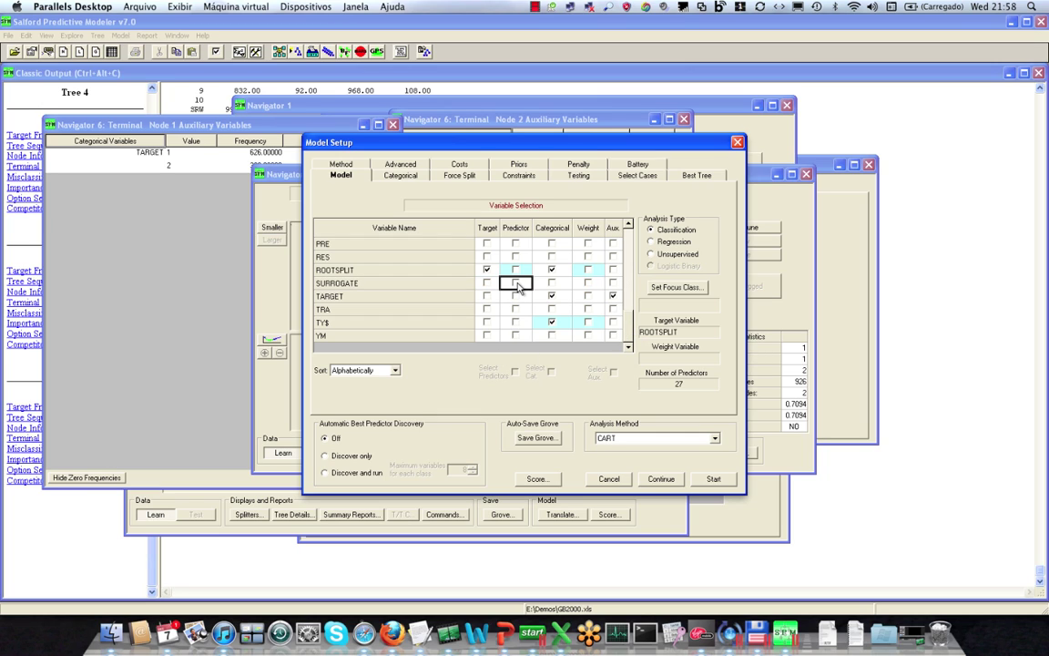
# Step: Select C2 as the only predictor of ROOTSPLIT, keeping TARGET as auxiliary variable, and build the CART classification tree
pyautogui.click(629, 315)
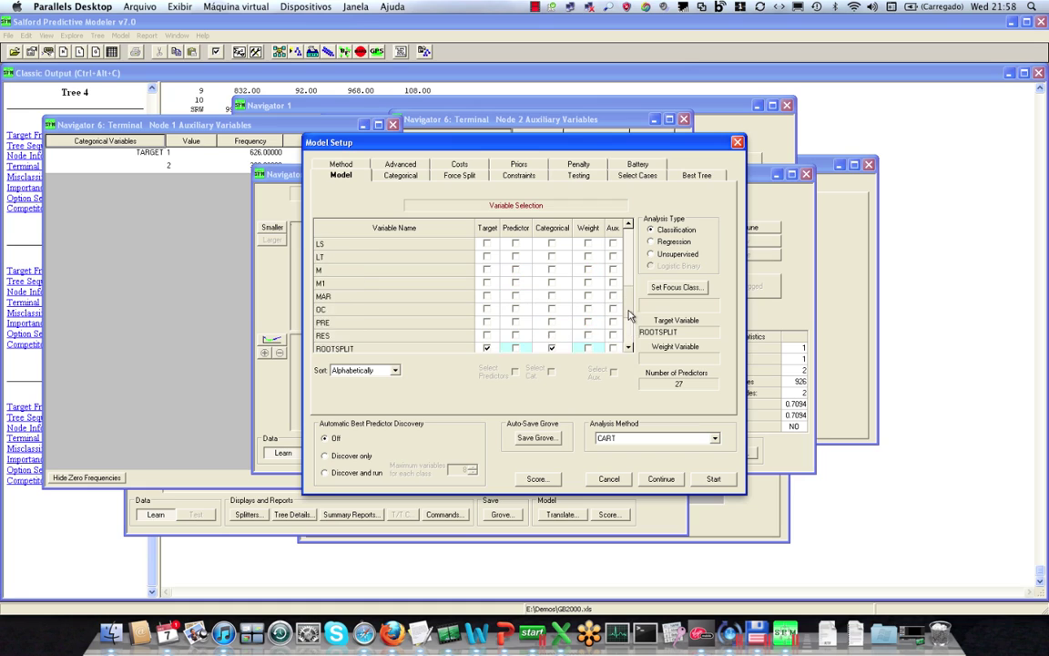
pyautogui.scroll(5, 567, 219)
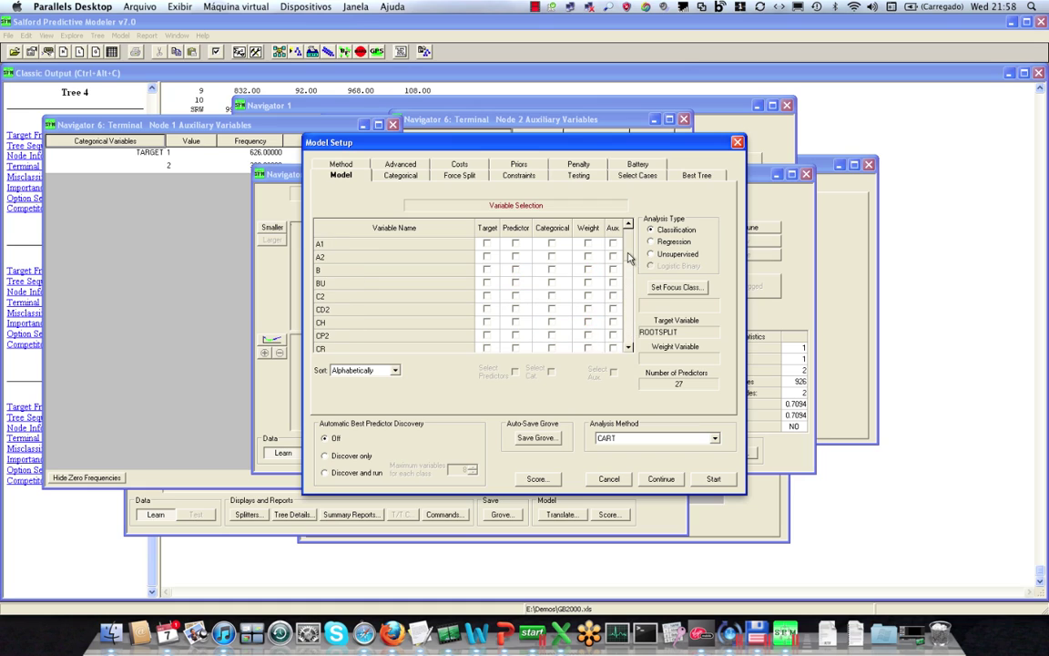
pyautogui.click(515, 296)
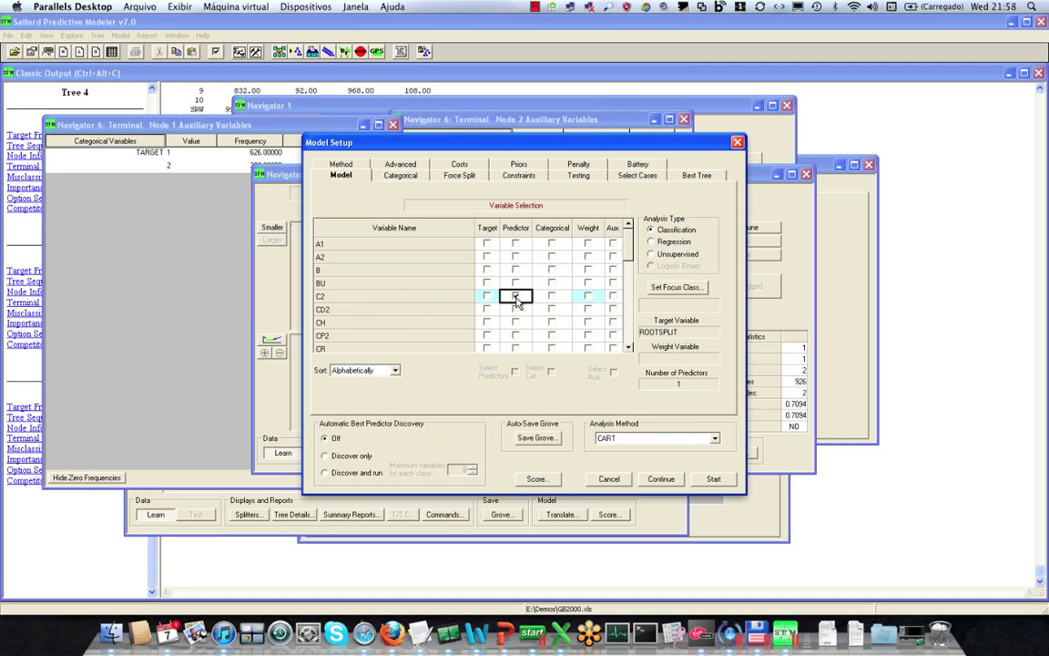
pyautogui.click(629, 295)
pyautogui.click(631, 344)
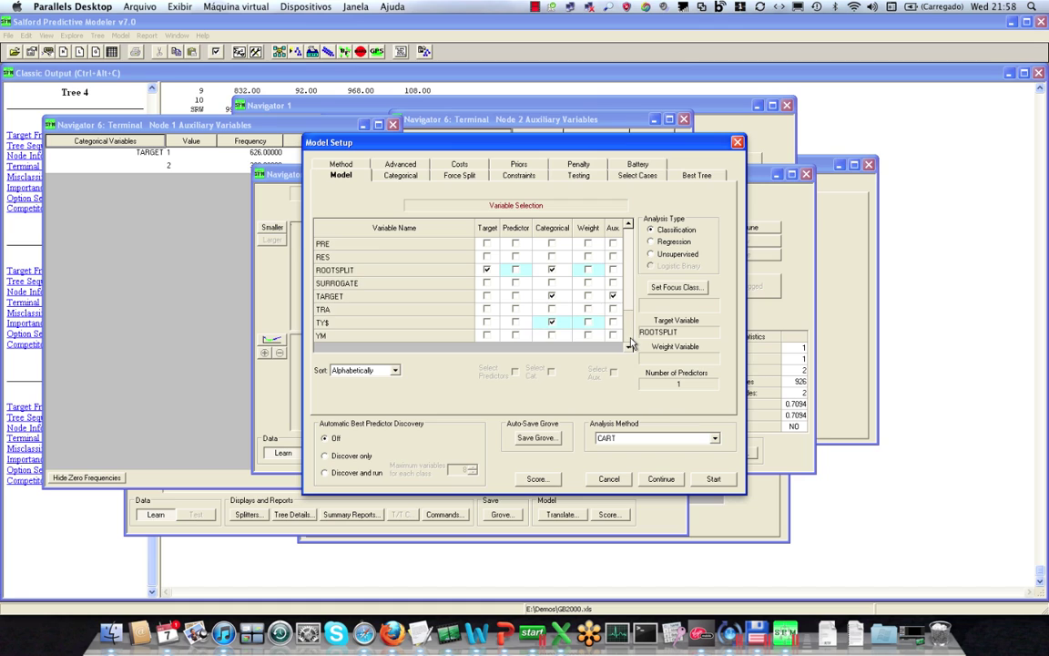
pyautogui.moveTo(631, 343)
pyautogui.mouseDown()
pyautogui.moveTo(629, 235)
pyautogui.moveTo(636, 339)
pyautogui.mouseUp()
pyautogui.click(716, 479)
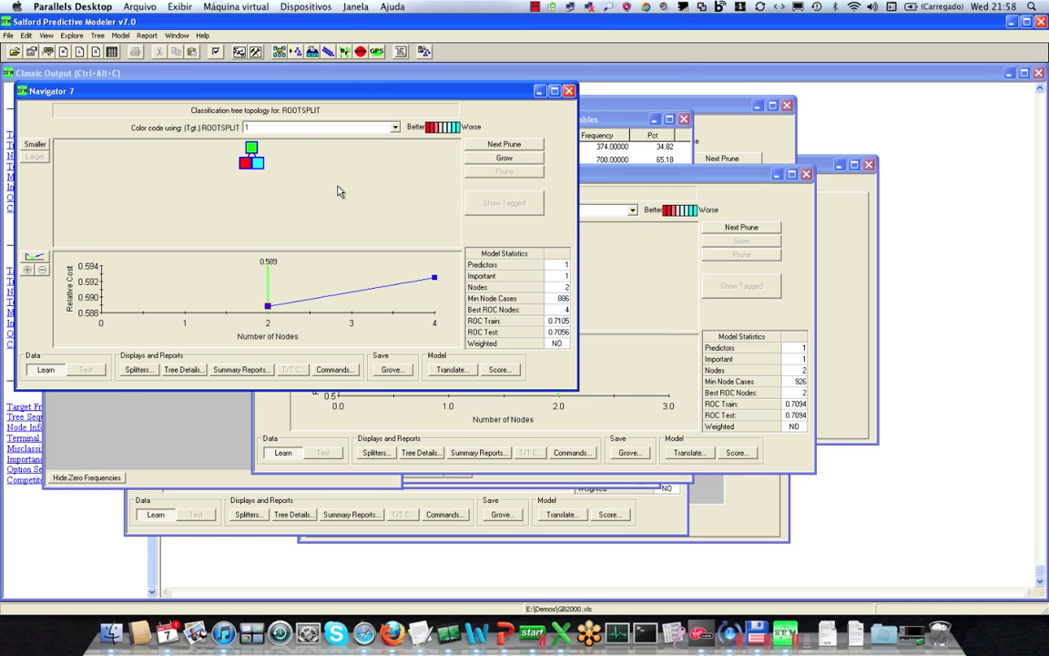
# Step: Inspect the four-node tree in Navigator 7's relative cost curve, and return to the two-node tree
pyautogui.moveTo(261, 91); pyautogui.dragTo(458, 120)
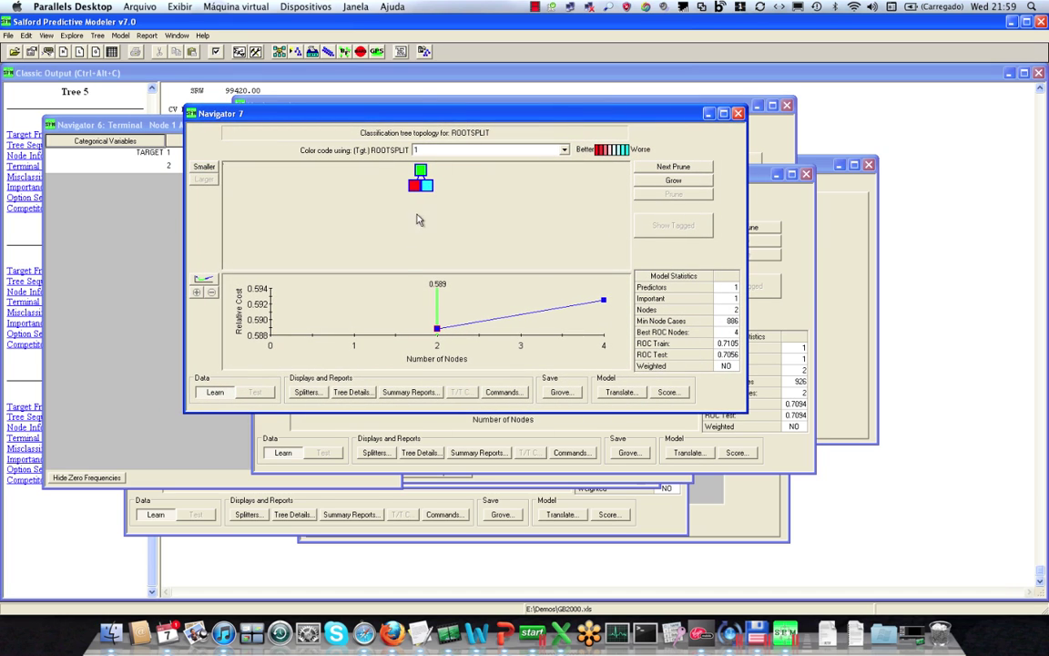
pyautogui.click(600, 298)
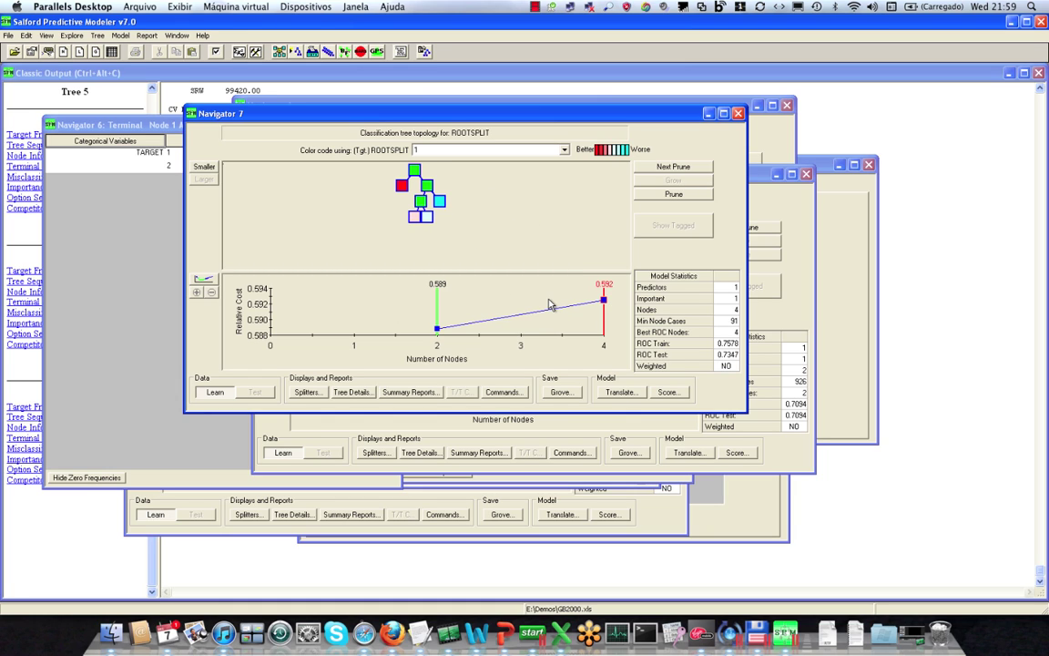
pyautogui.click(437, 329)
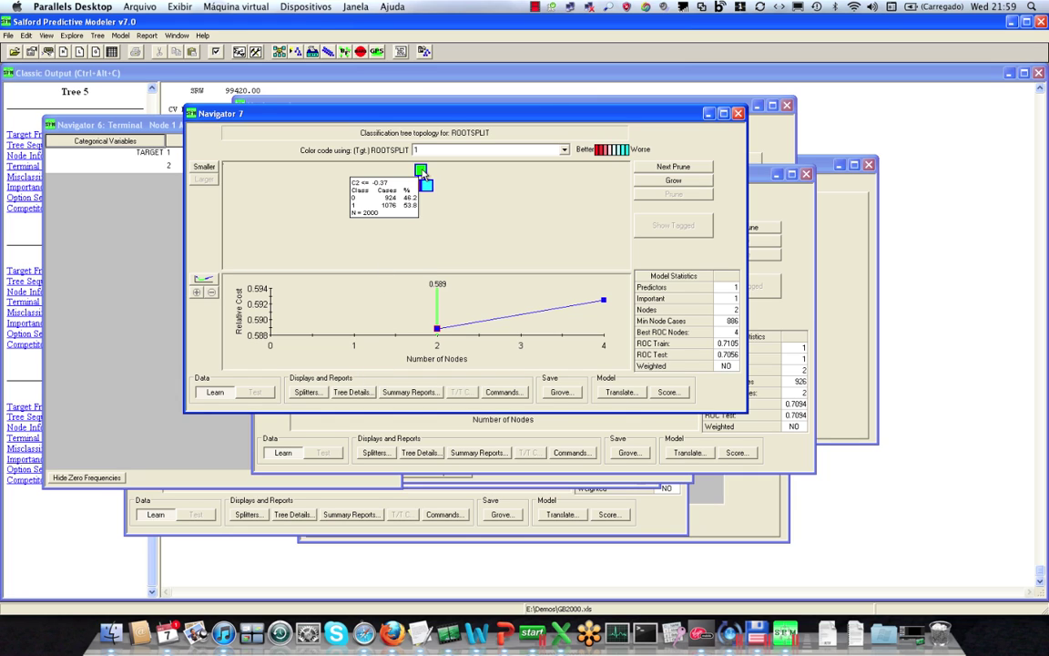
# Step: Open Navigator 7's root node report, compare its C2 split with the surrogate definition in surrogate_check2.cmd, and close the notepad
pyautogui.click(421, 173)
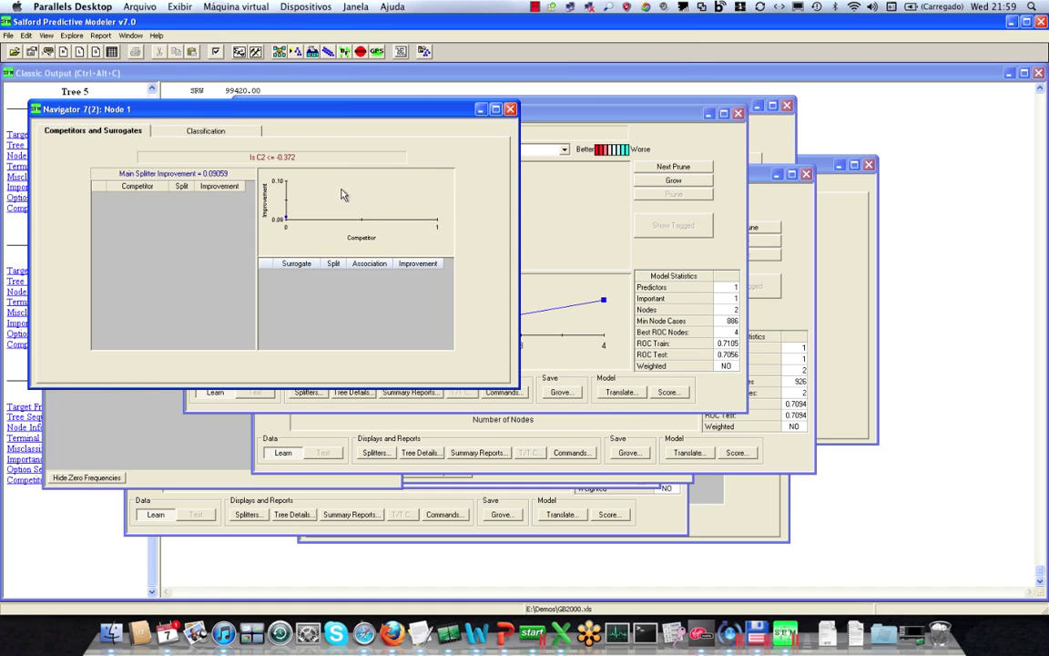
pyautogui.click(132, 36)
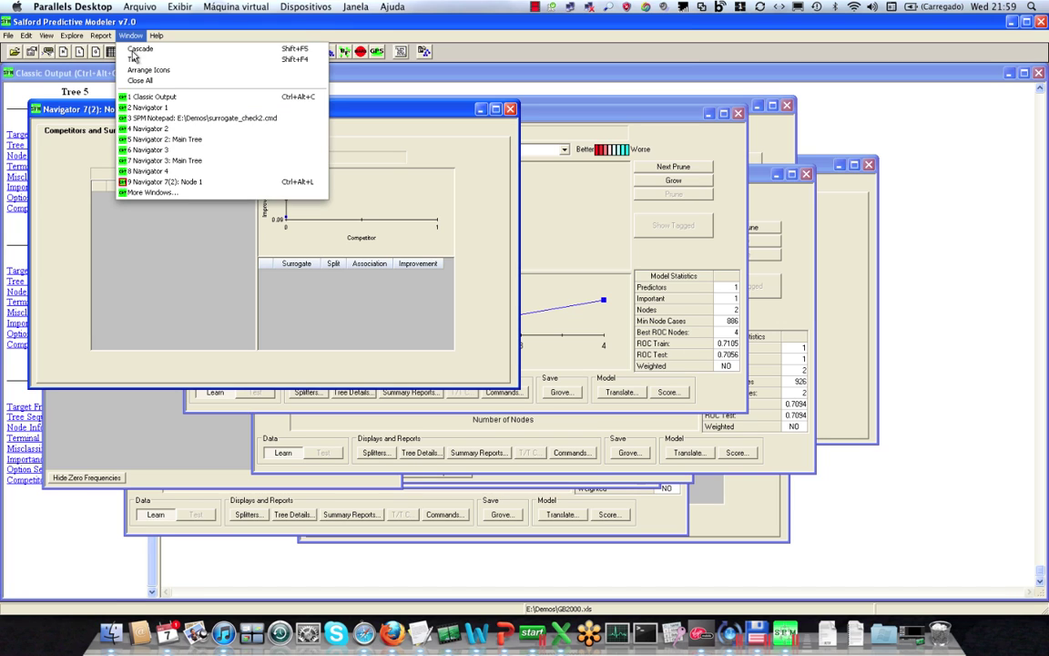
pyautogui.click(173, 117)
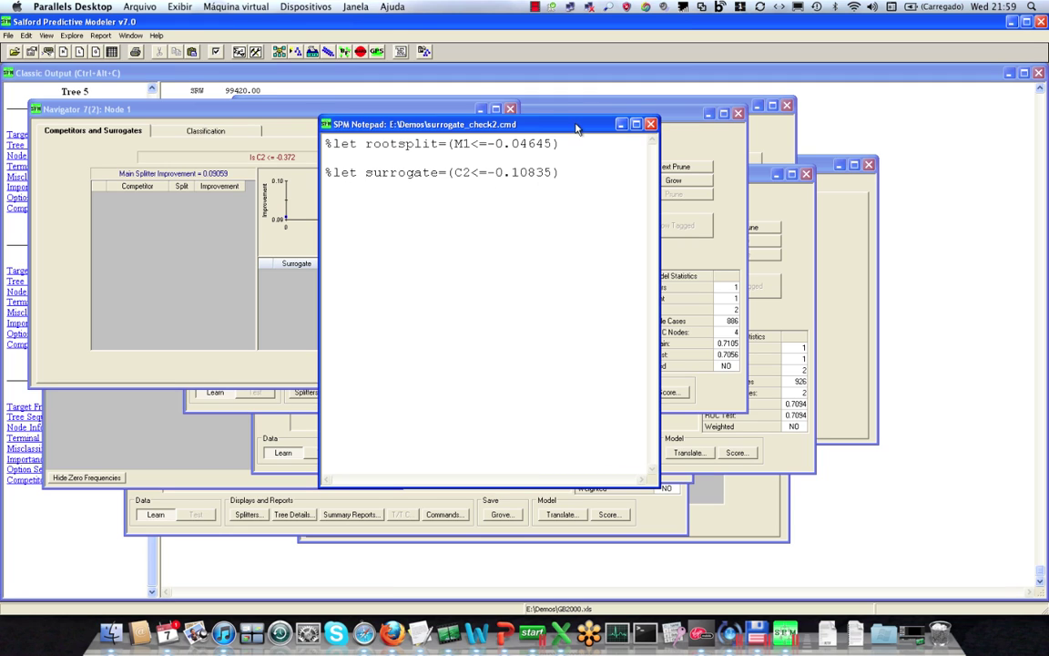
pyautogui.moveTo(576, 128); pyautogui.dragTo(666, 128)
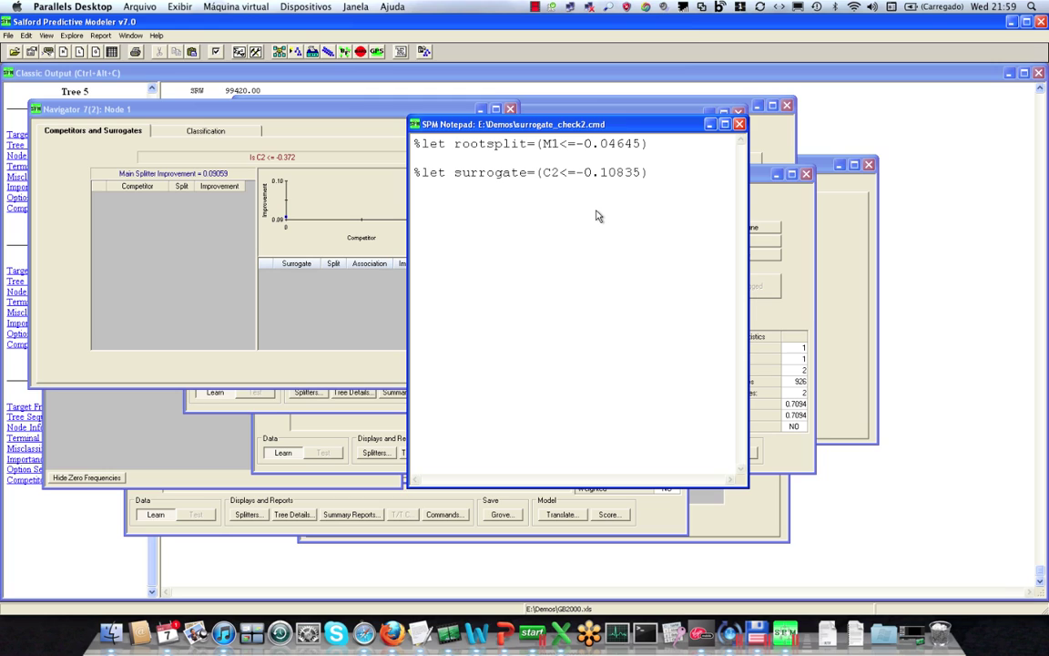
pyautogui.click(740, 125)
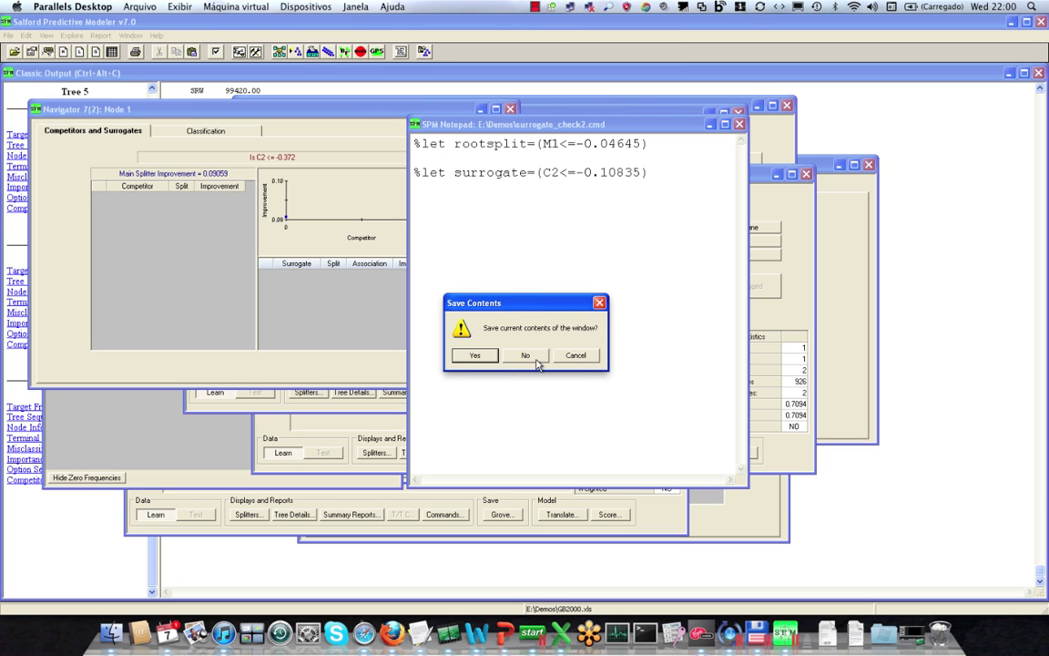
pyautogui.press('Return')
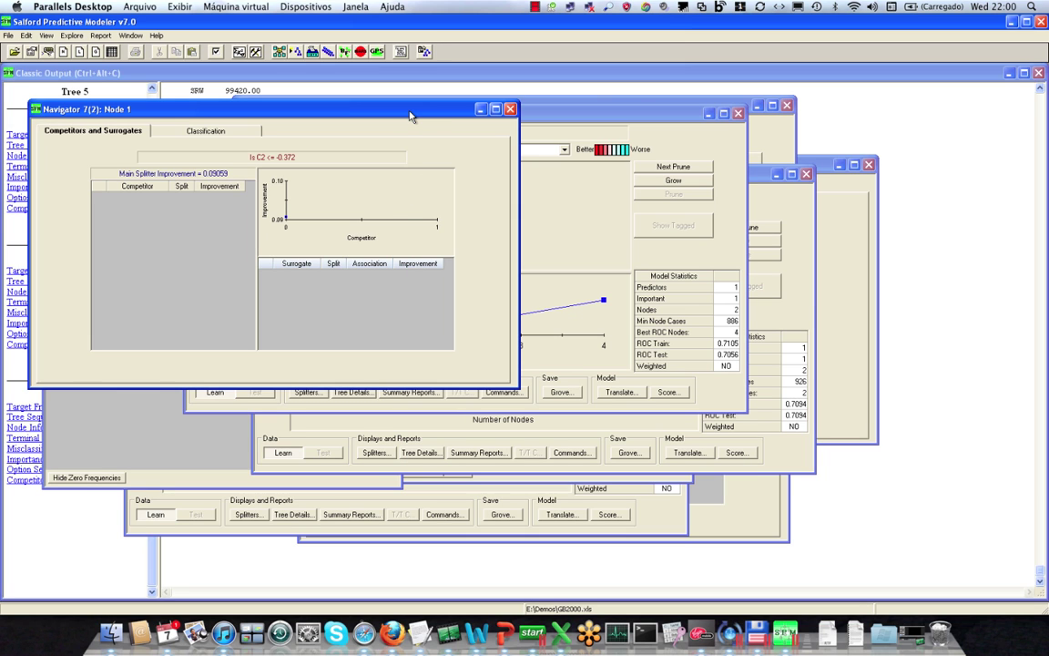
# Step: Show the auxiliary variables report for Terminal Node 1 of Navigator 7 and narrow its window to the table
pyautogui.moveTo(410, 115); pyautogui.dragTo(546, 167)
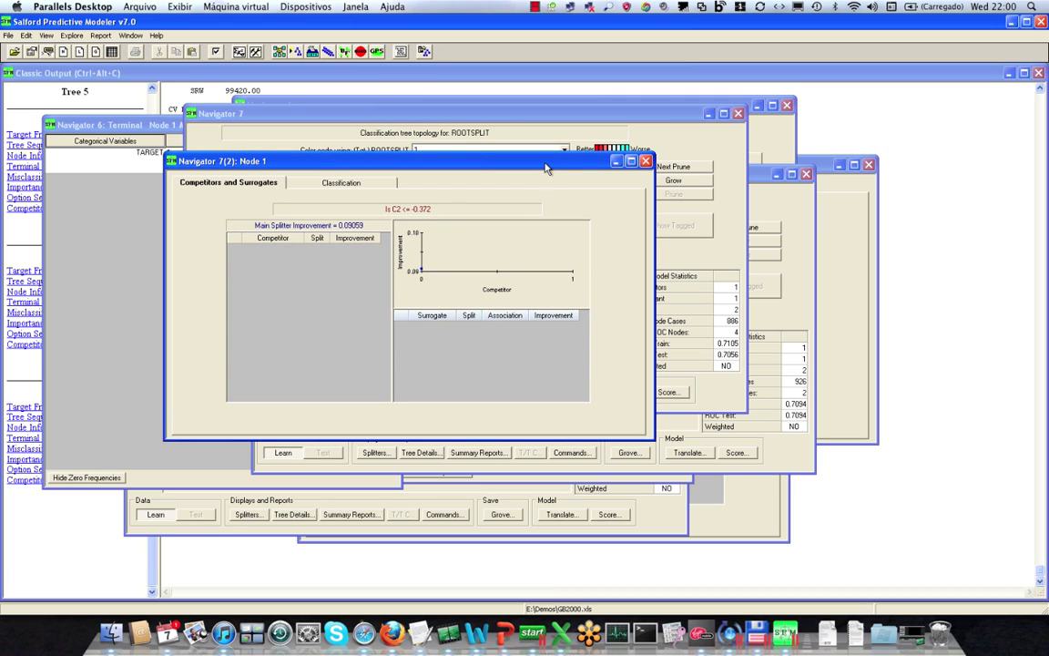
pyautogui.click(396, 110)
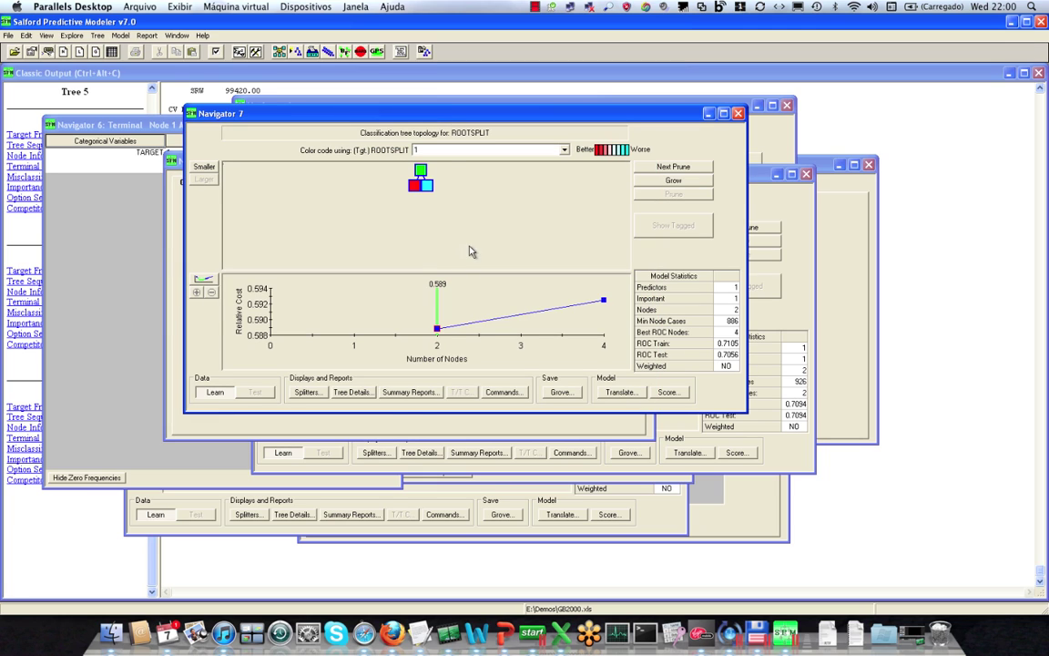
pyautogui.rightClick(416, 187)
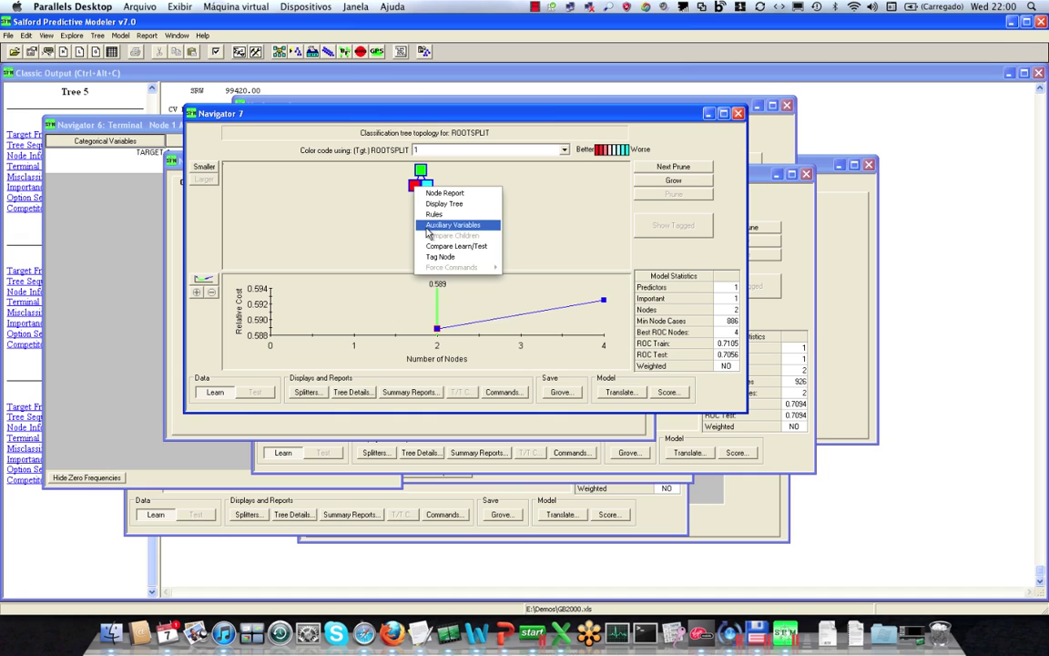
pyautogui.click(428, 225)
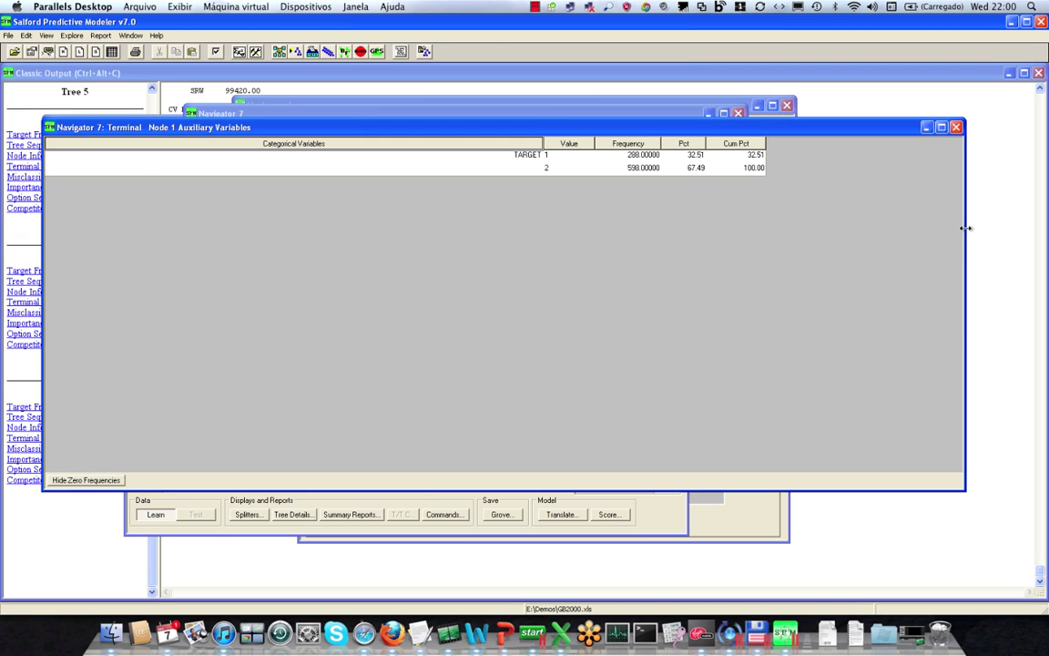
pyautogui.moveTo(965, 228); pyautogui.dragTo(385, 199)
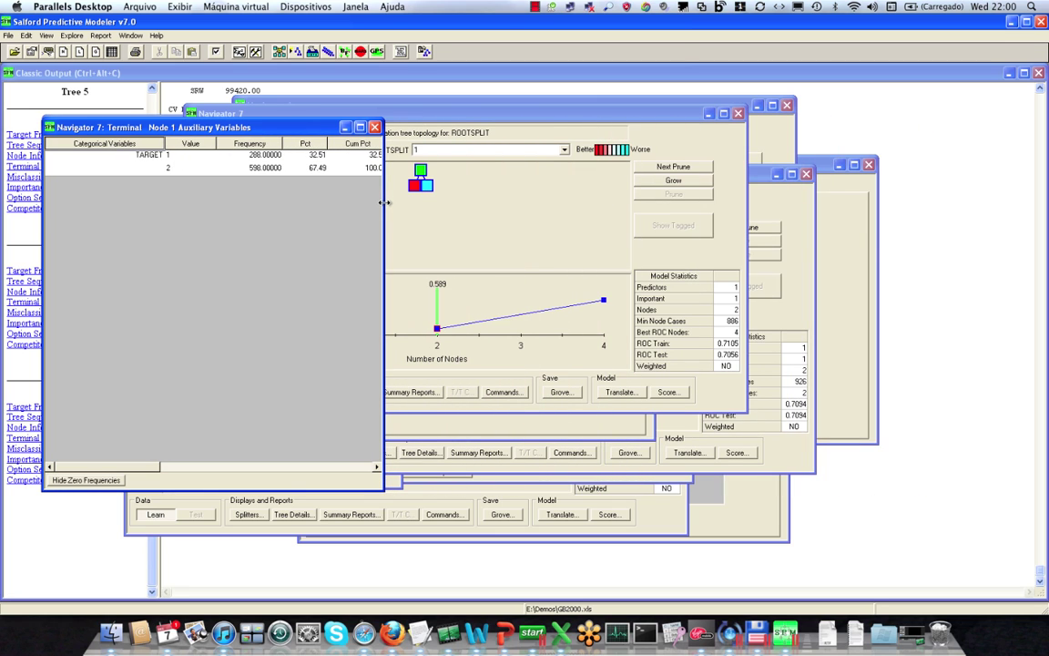
# Step: Show the auxiliary variables report for Terminal Node 2 of Navigator 7 and arrange it beside the Terminal Node 1 report for comparison
pyautogui.click(494, 117)
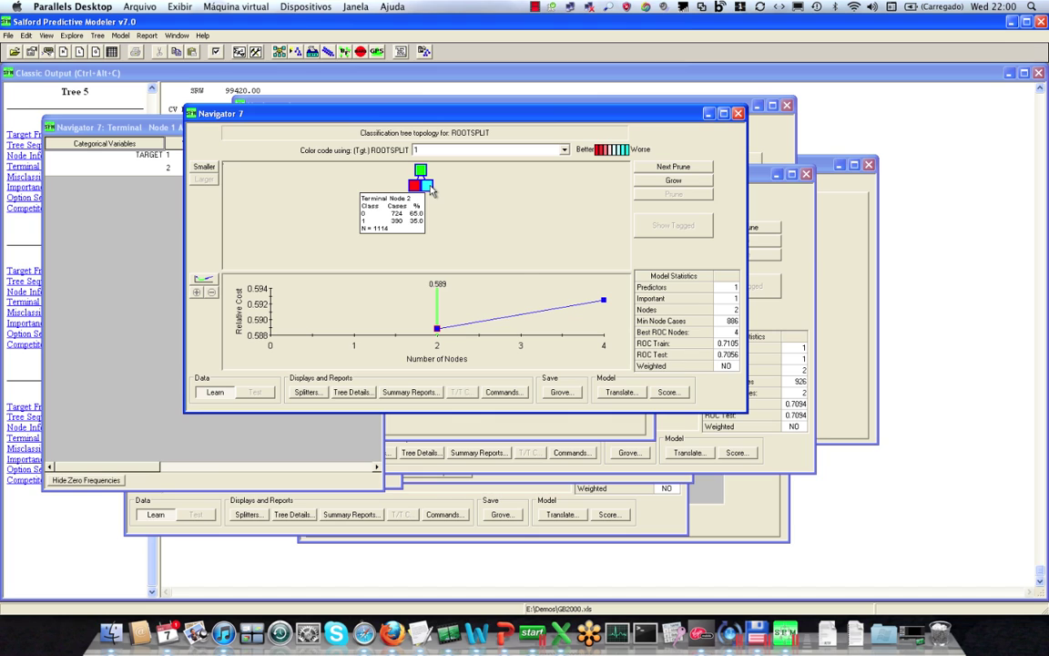
pyautogui.rightClick(432, 188)
pyautogui.click(446, 225)
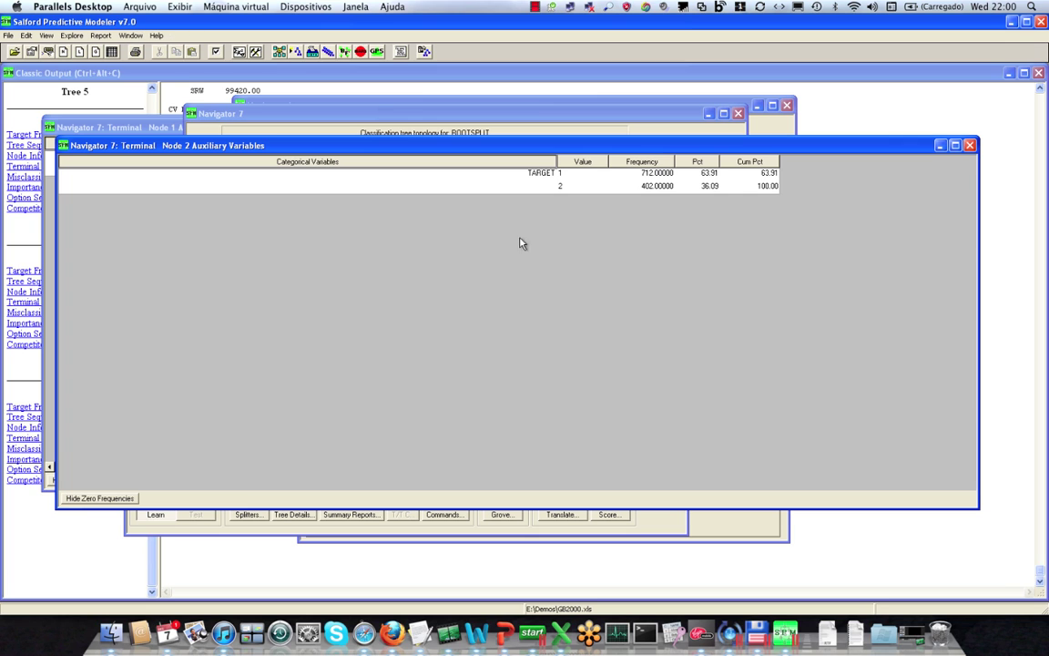
pyautogui.moveTo(980, 244); pyautogui.dragTo(363, 233)
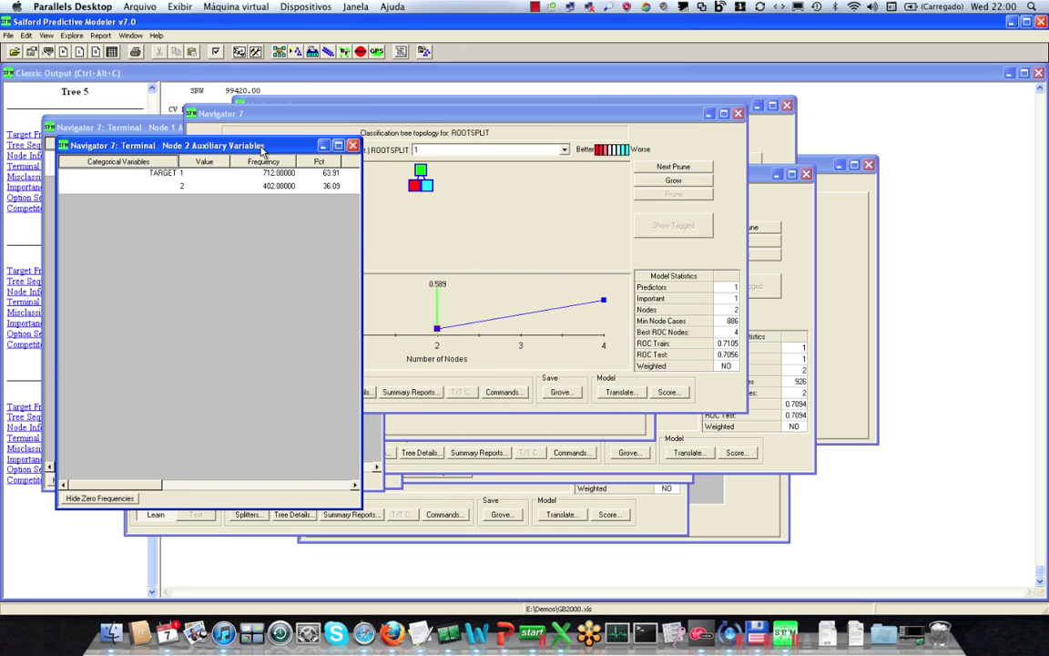
pyautogui.moveTo(265, 150); pyautogui.dragTo(515, 122)
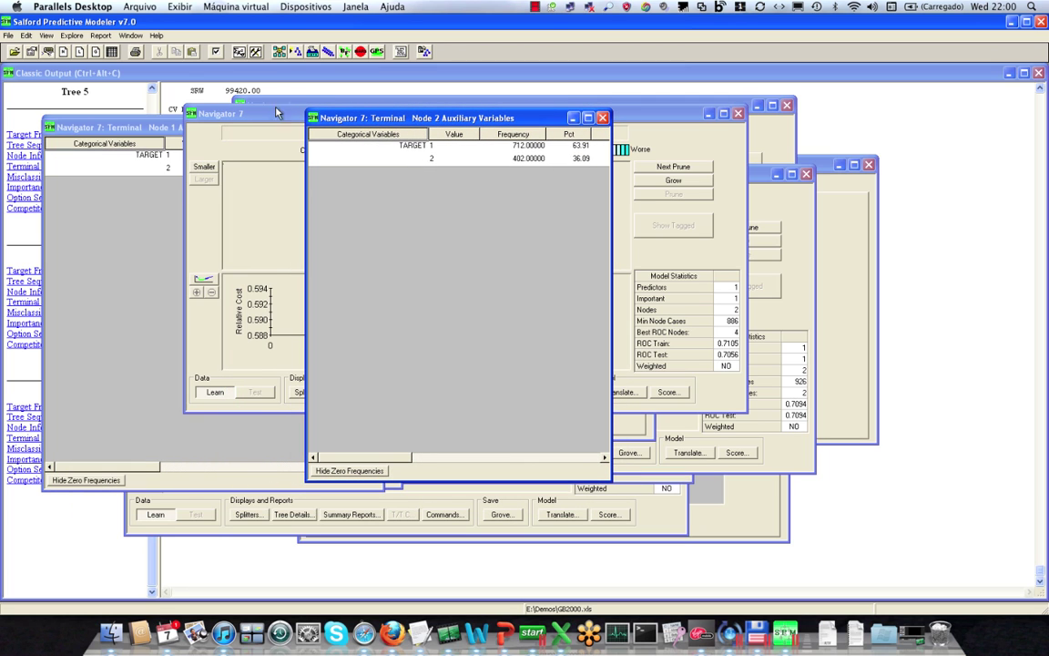
pyautogui.click(168, 127)
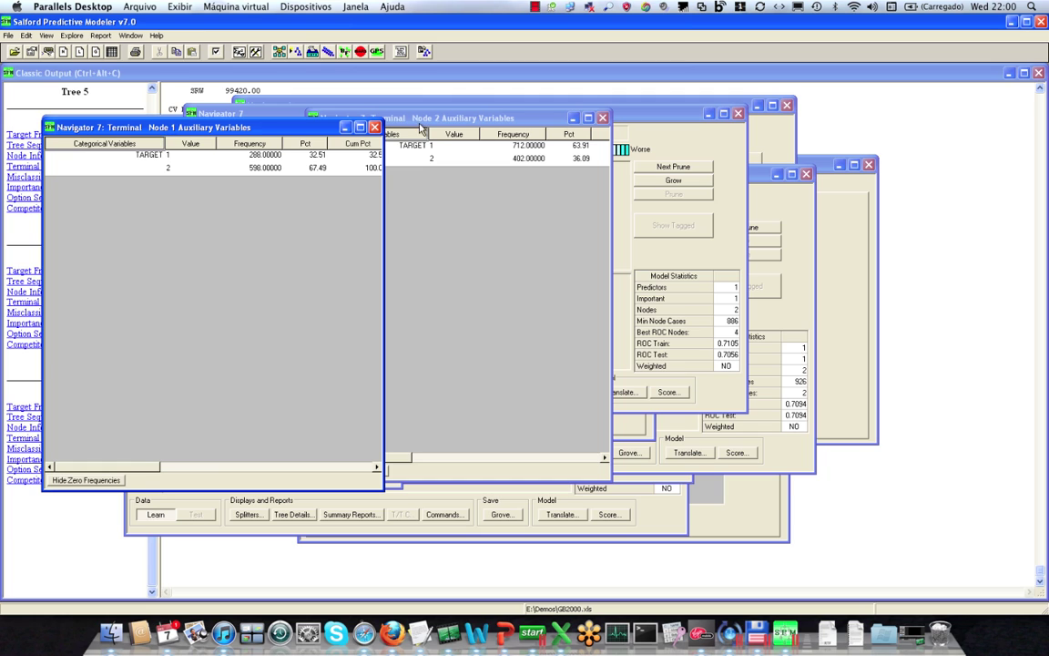
pyautogui.click(393, 117)
pyautogui.moveTo(442, 120); pyautogui.dragTo(547, 126)
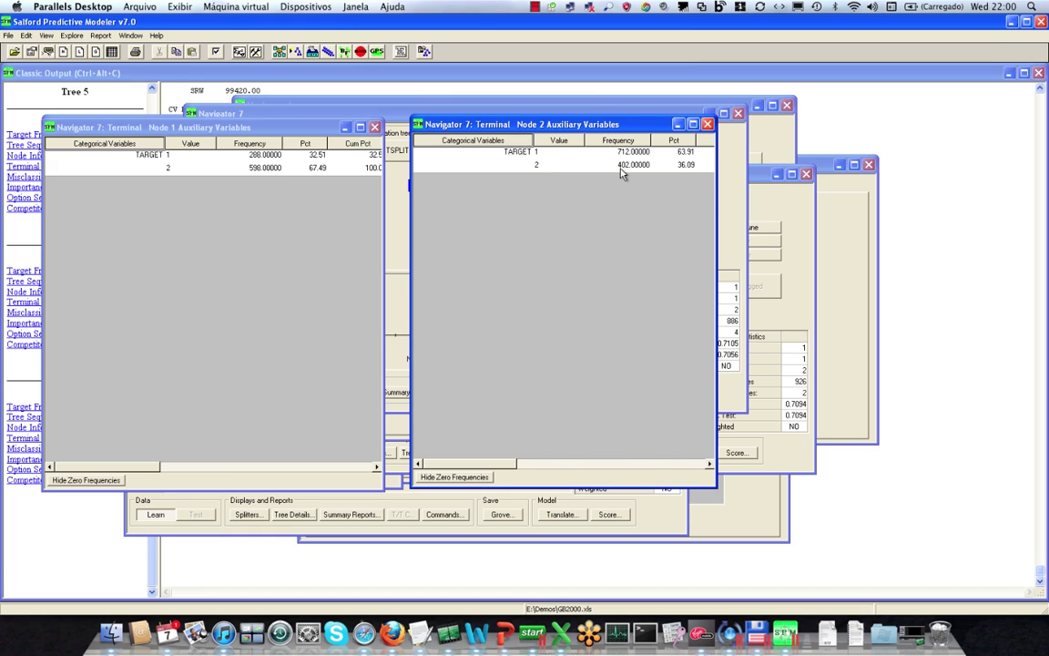
# Step: Switch to the PowerPoint presentation salfordOnLineTraining_Surrogates.pptx at the slide on modeling ROOTSPLIT with CART
pyautogui.click(508, 630)
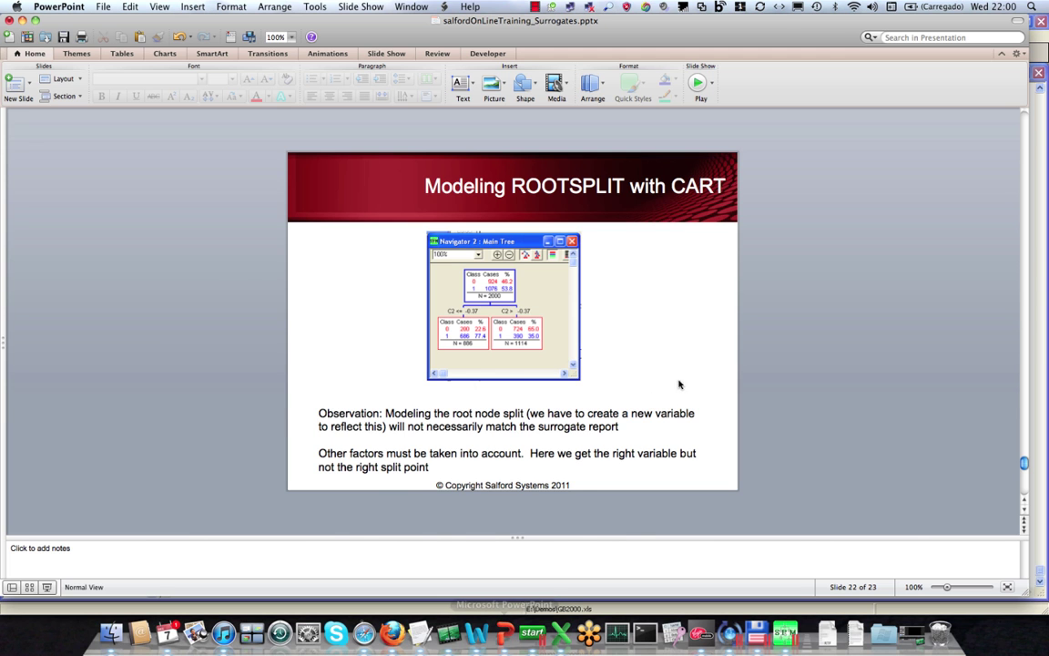